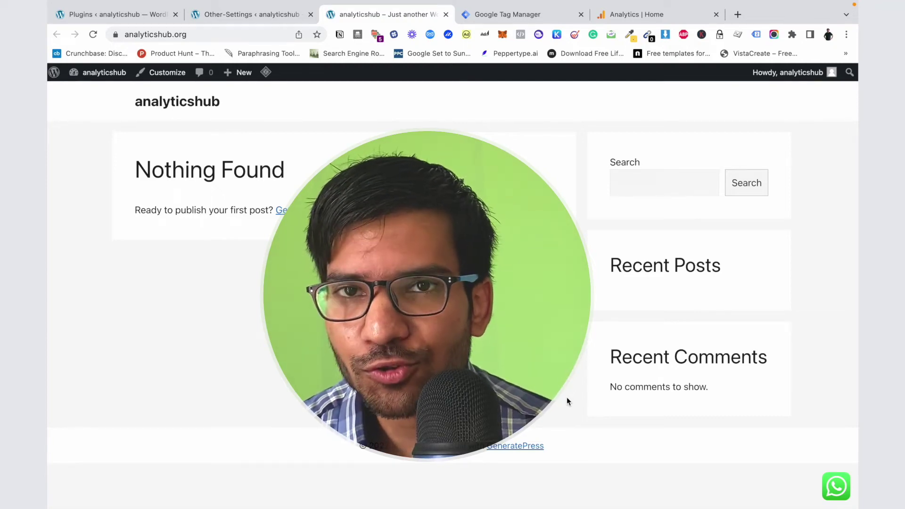
left_click(836, 487)
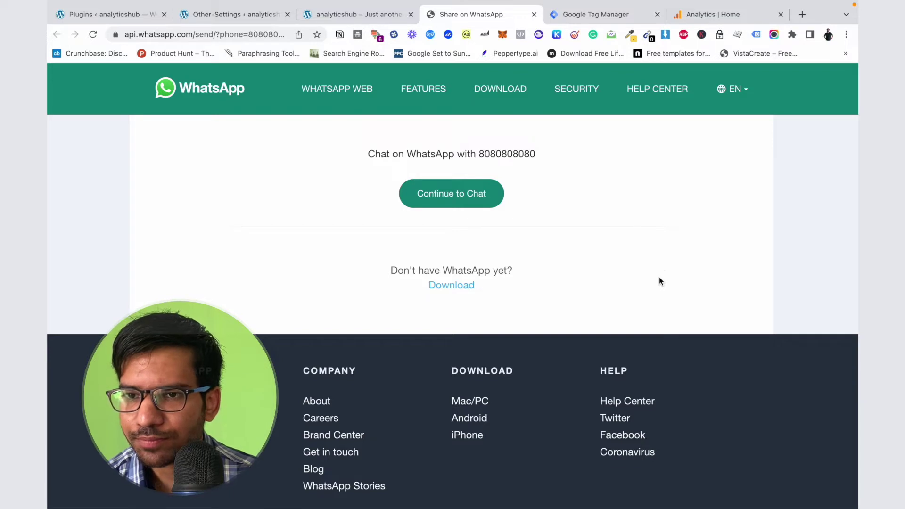
left_click(383, 17)
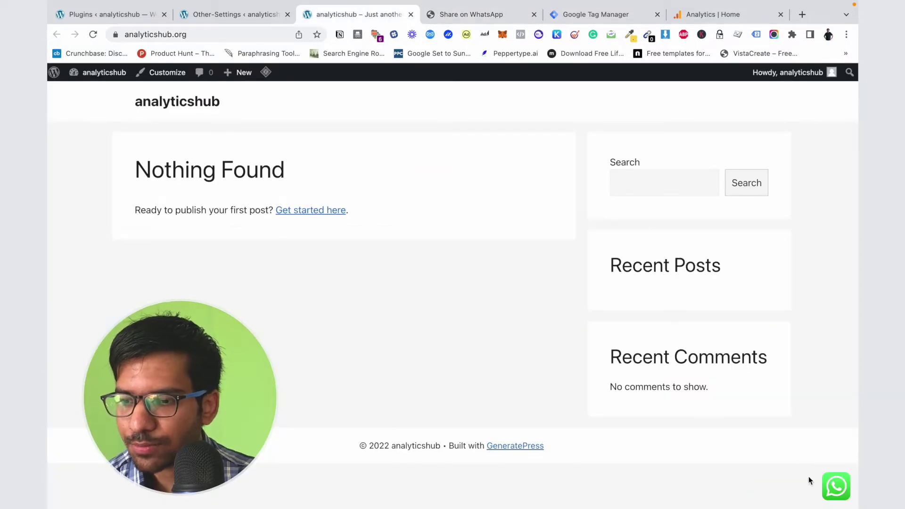
left_click(734, 16)
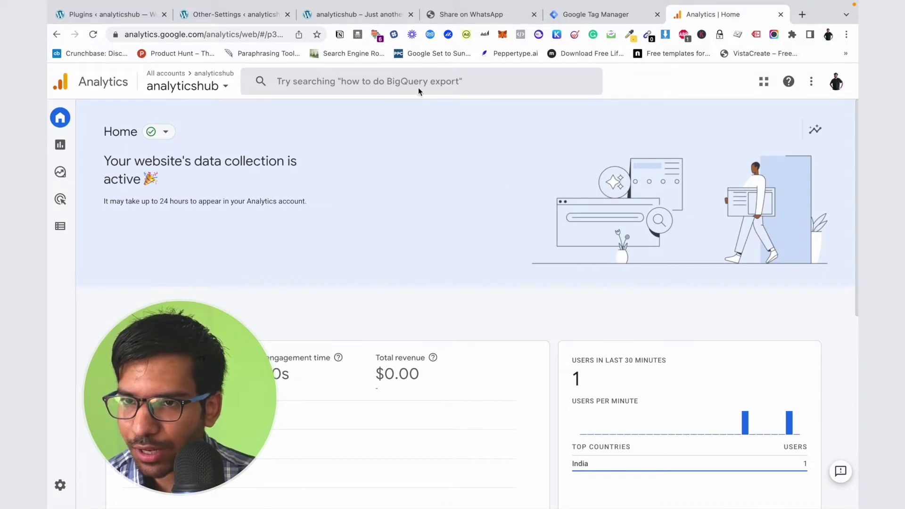
left_click(471, 14)
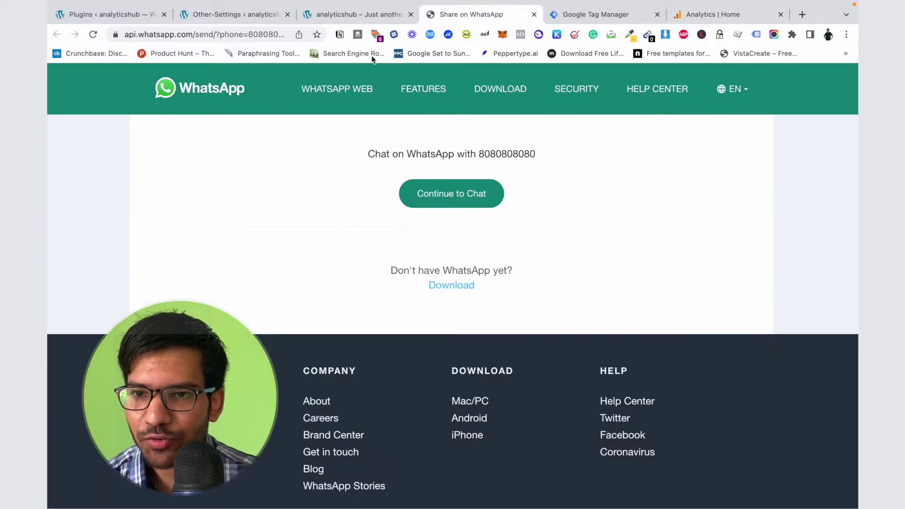
left_click(356, 14)
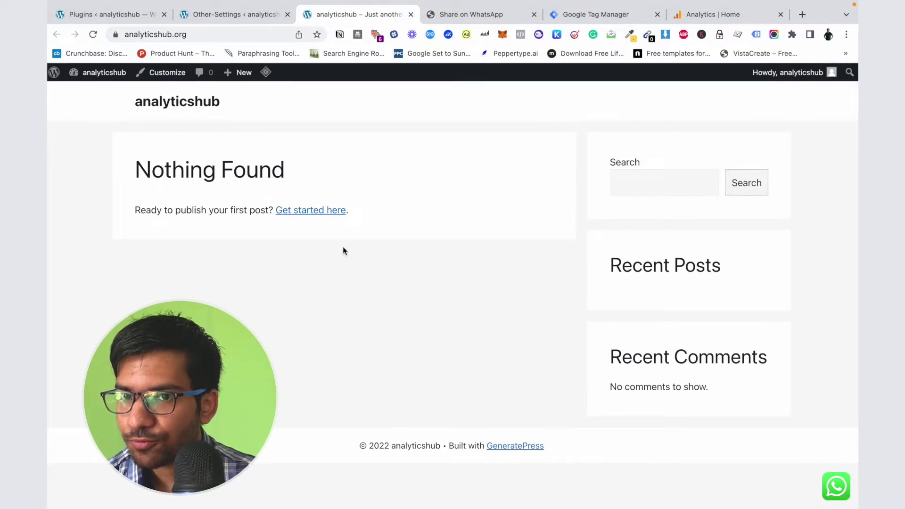
Step: Confirm the Tags list holds only the GA4 Configuration tag, then view Analytics home showing 1 user
left_click(601, 18)
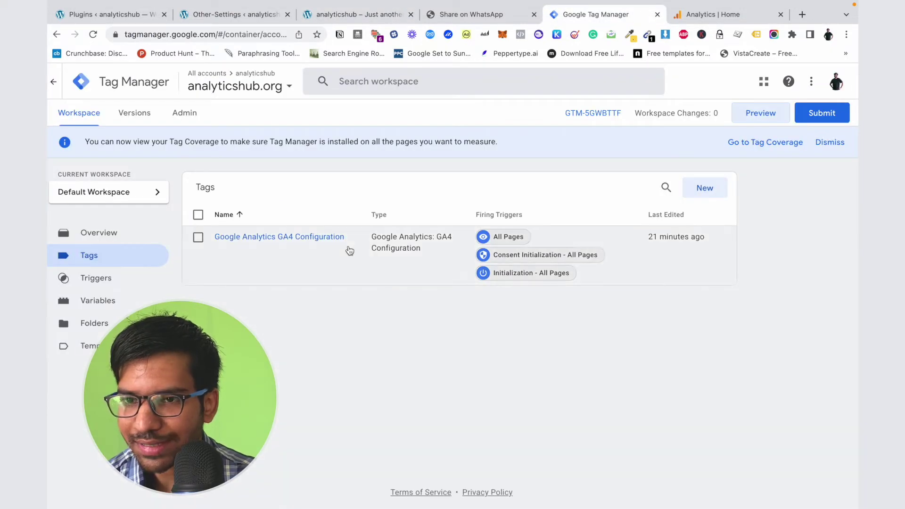
left_click(732, 11)
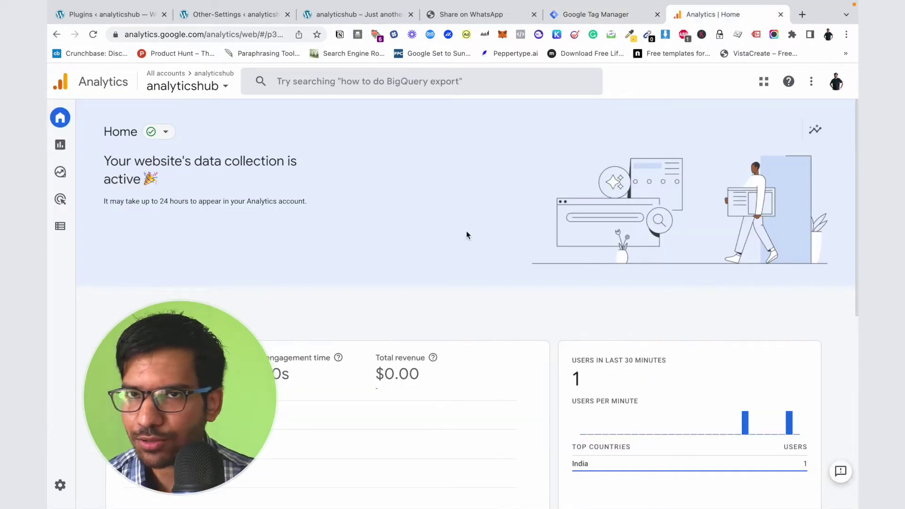
left_click(616, 15)
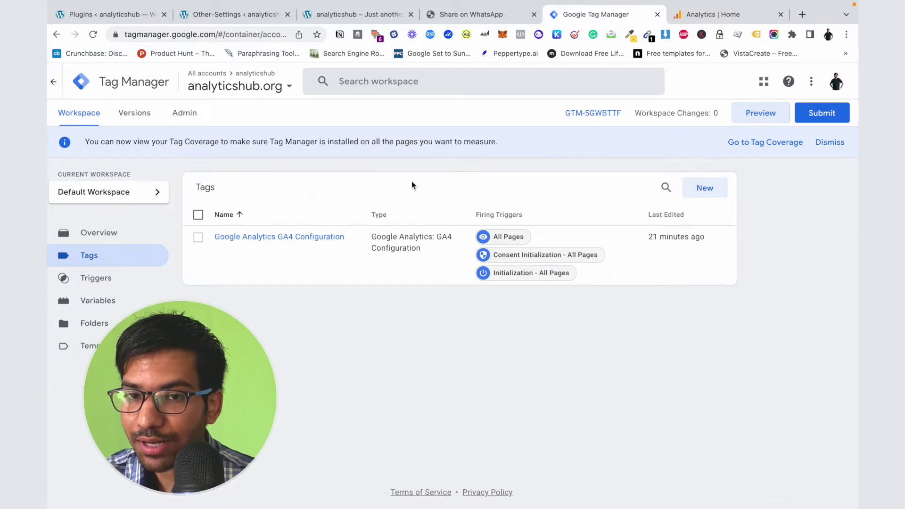
mouse_move(679, 27)
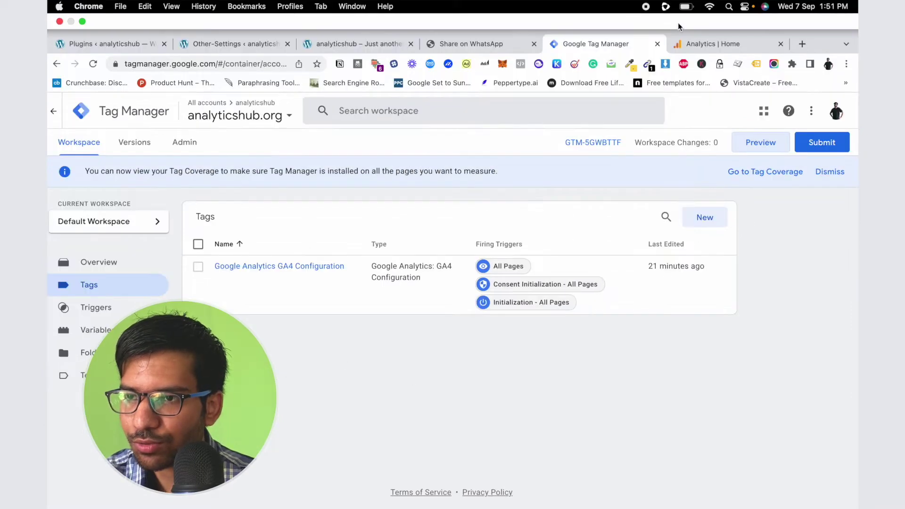
left_click(713, 44)
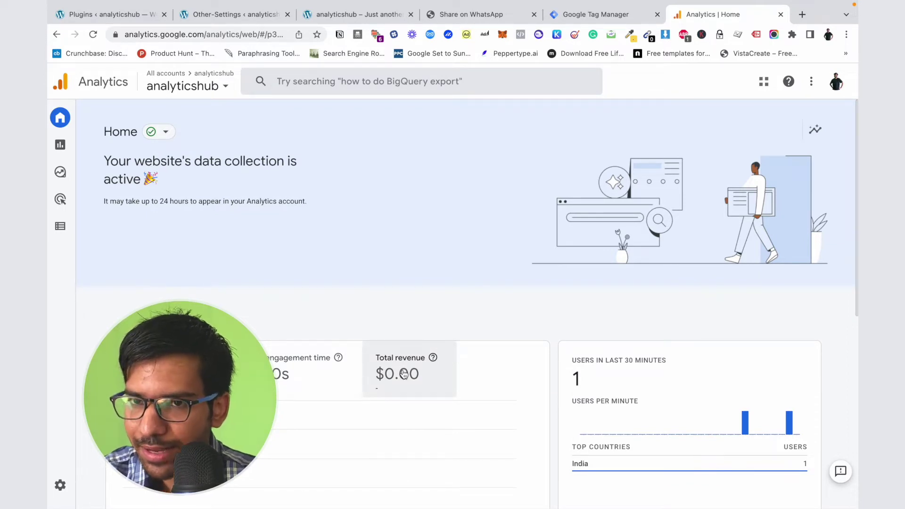
Step: Turn Google Analytics event tracking off and back on in Click to Chat Other Settings and save
left_click(343, 15)
left_click(253, 16)
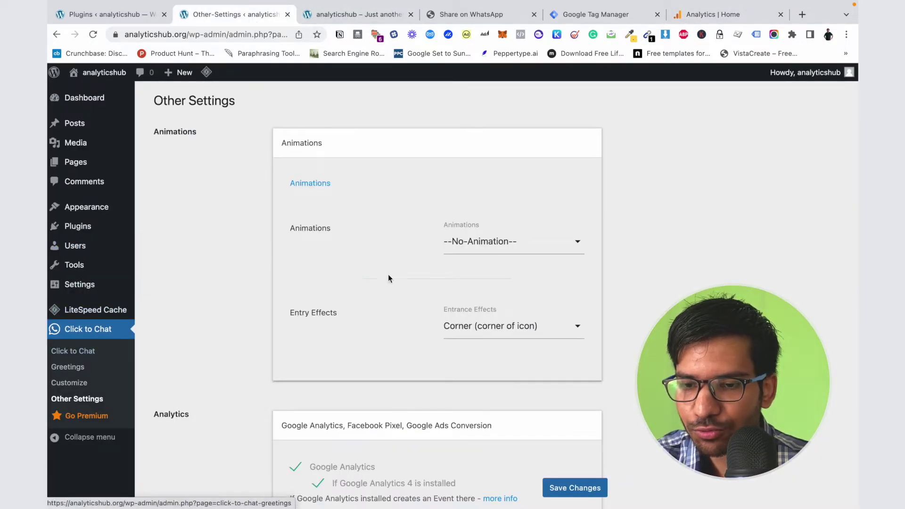
scroll(226, 283, "down", 7)
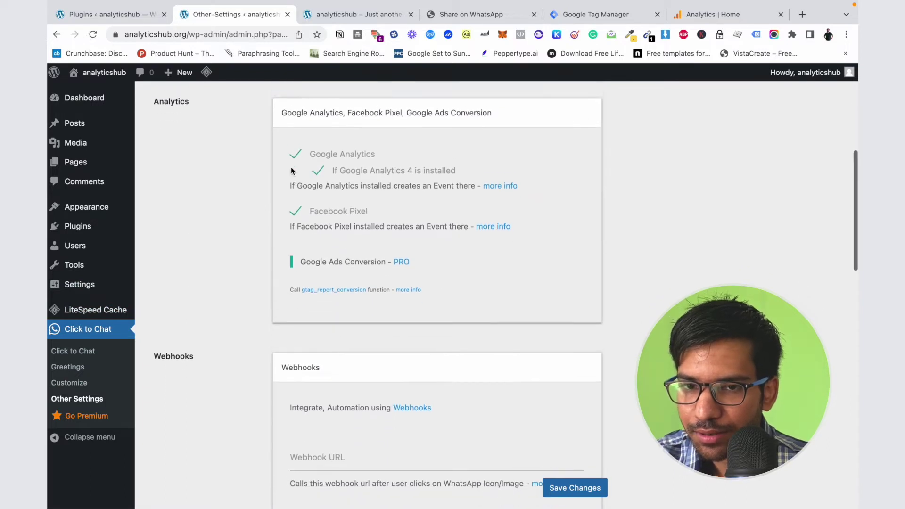
scroll(291, 169, "up", 1)
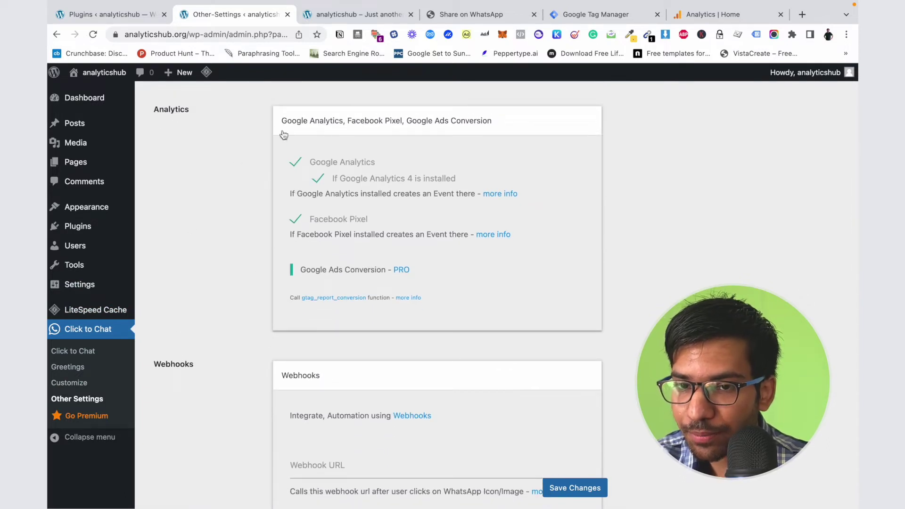
left_click(293, 164)
left_click(296, 165)
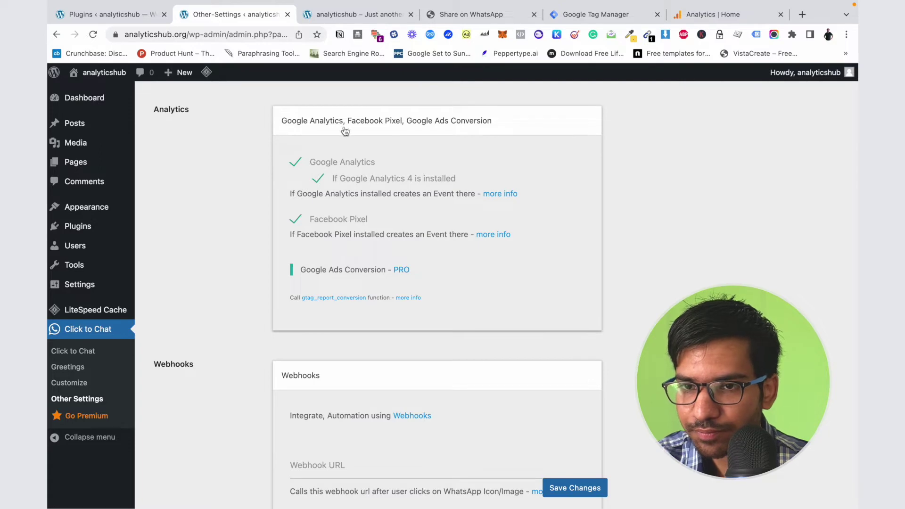
scroll(339, 221, "down", 15)
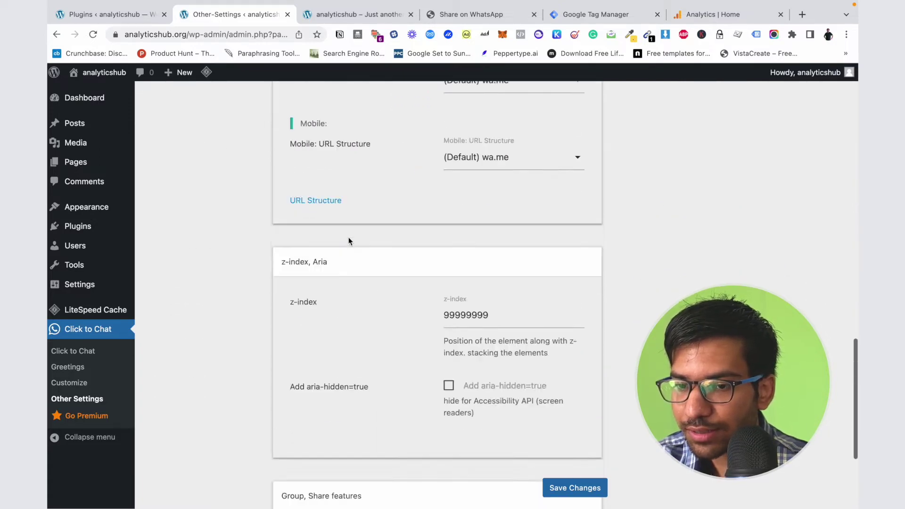
left_click(575, 427)
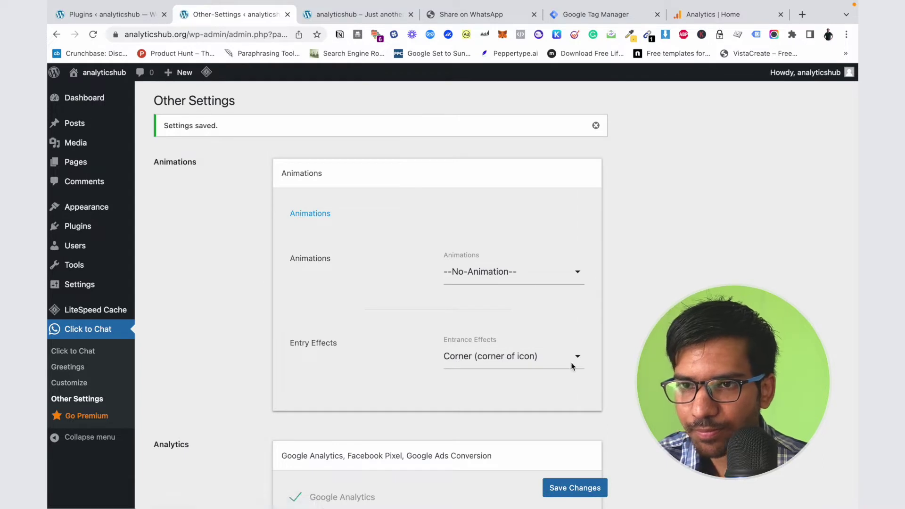
Step: Start a Tag Manager preview connected to analyticshub.org
left_click(618, 15)
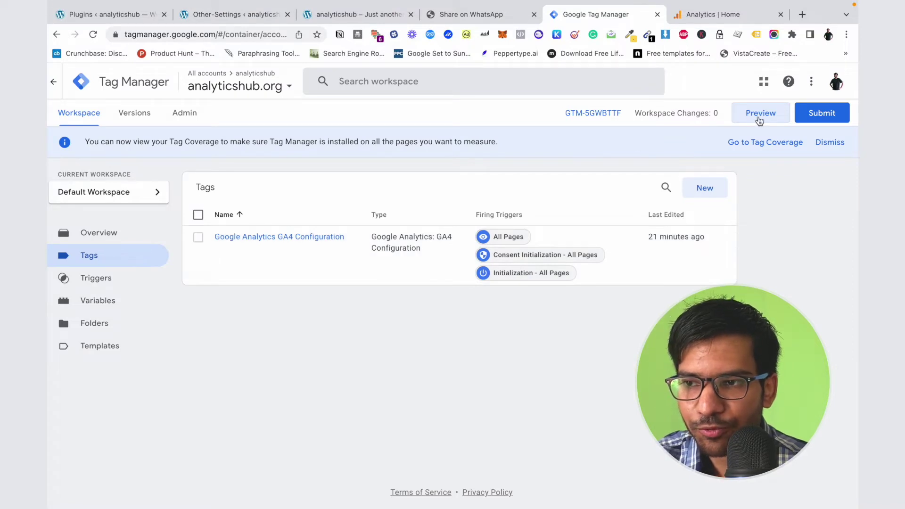
left_click(759, 115)
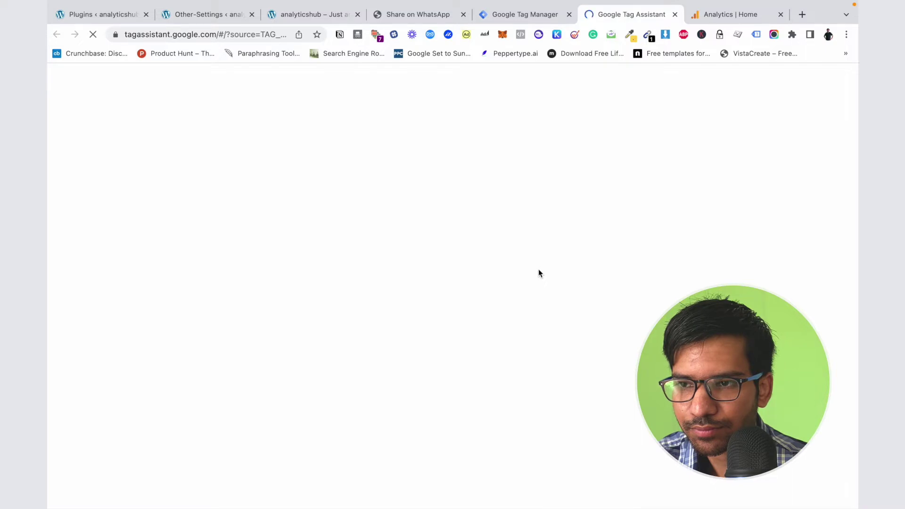
left_click(451, 369)
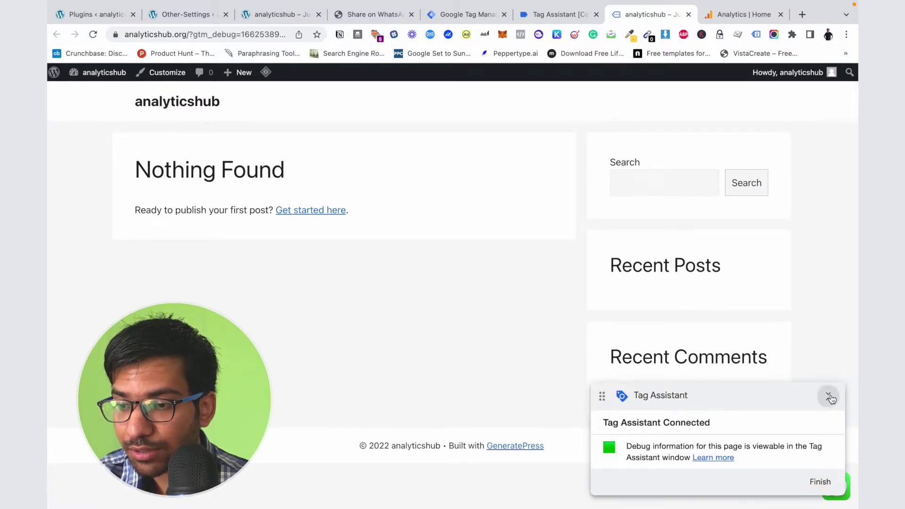
Step: Click the site's WhatsApp icon to fire a Click to Chat event and view it in Tag Assistant
left_click(831, 398)
left_click(833, 484)
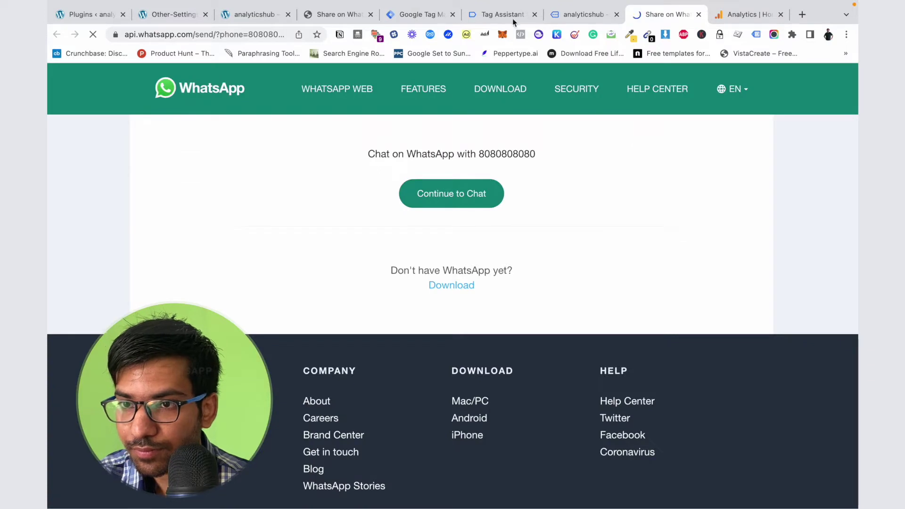
left_click(509, 15)
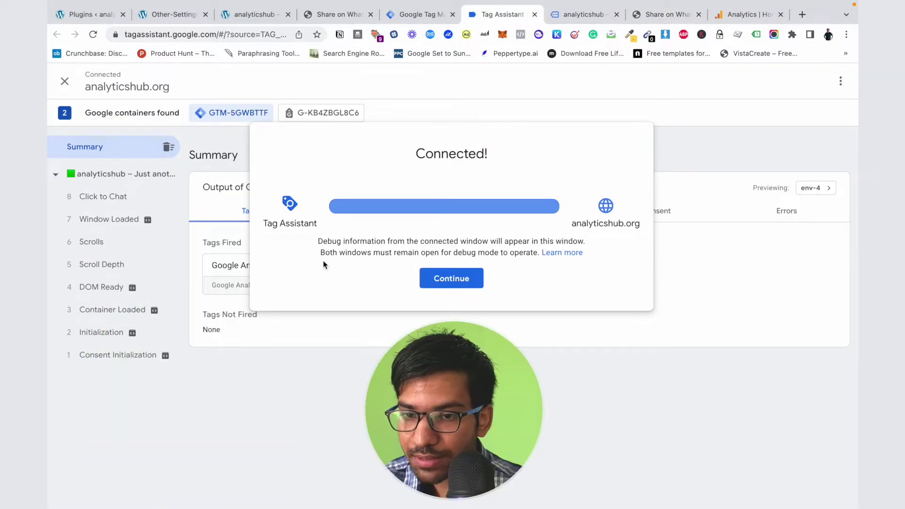
left_click(453, 279)
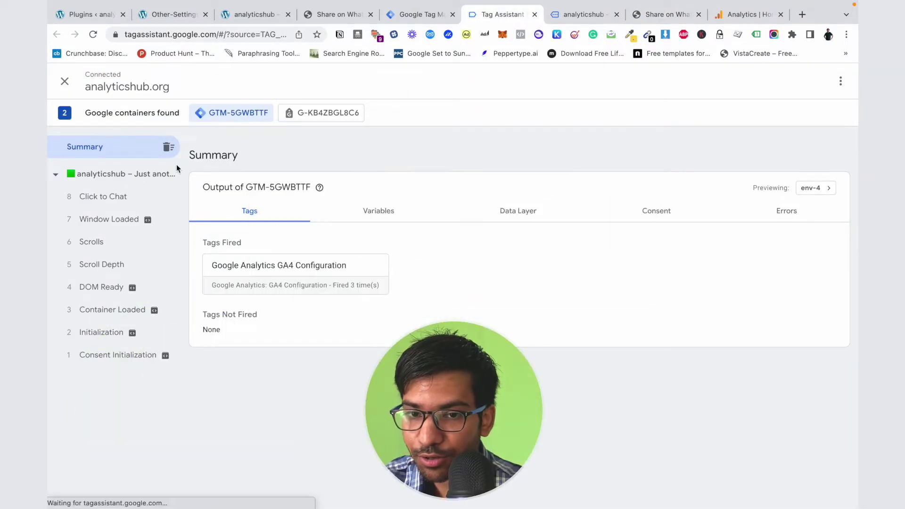
Step: Open the Click to Chat event's Data Layer and highlight its event_category 'Click to Chat for WhatsApp' fields
left_click(120, 196)
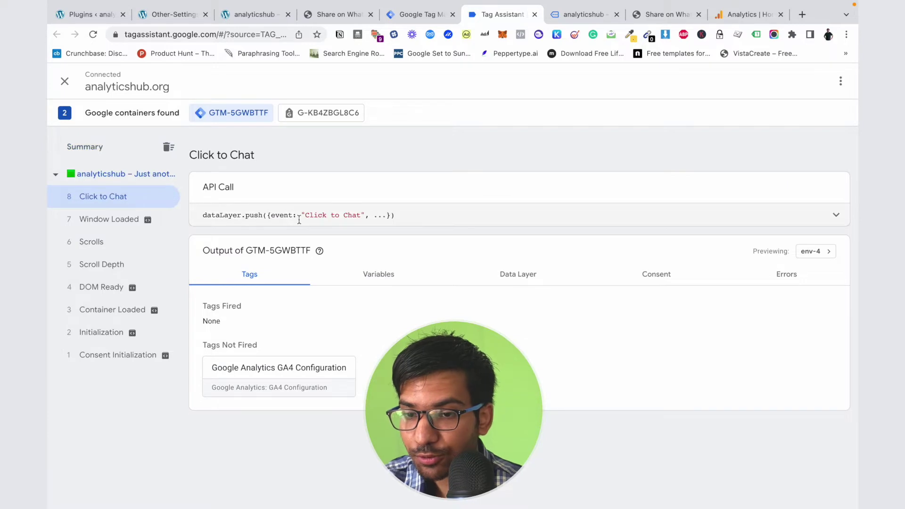
left_click(497, 282)
scroll(483, 299, "down", 1)
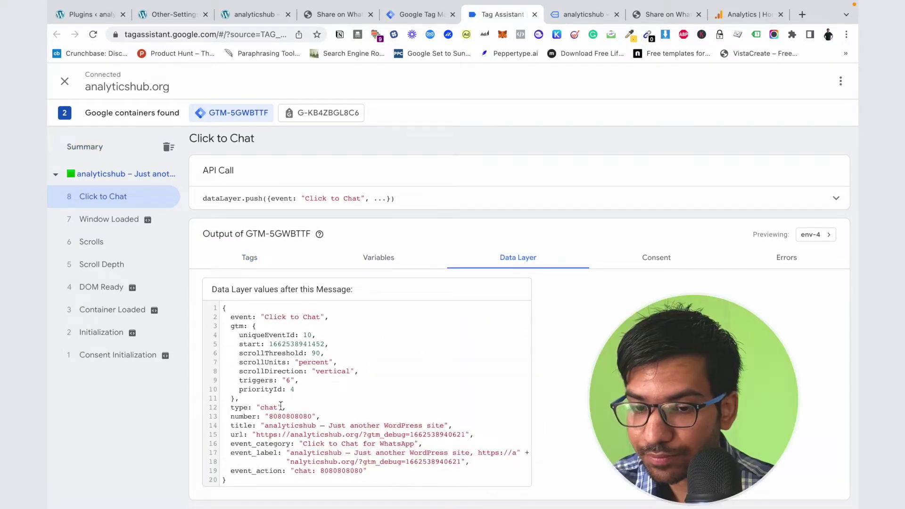
left_click_drag(234, 407, 291, 470)
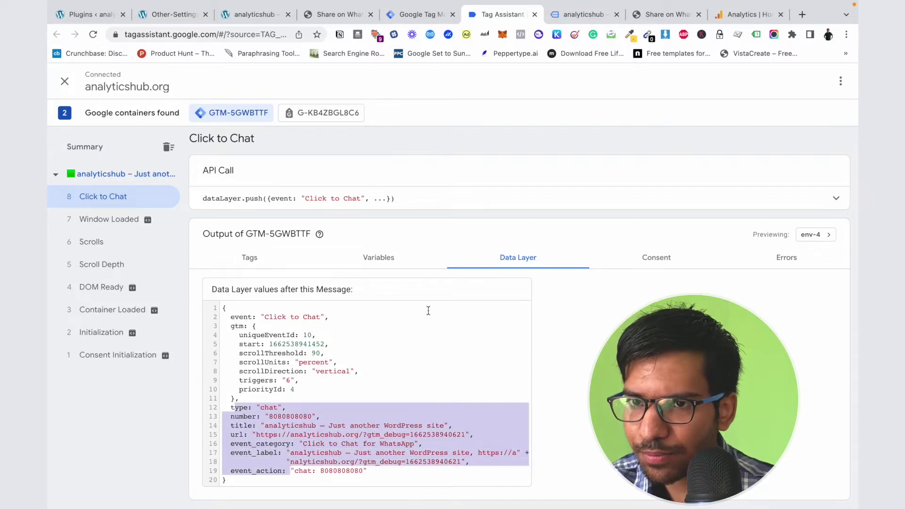
left_click(379, 471)
left_click_drag(379, 472, 354, 453)
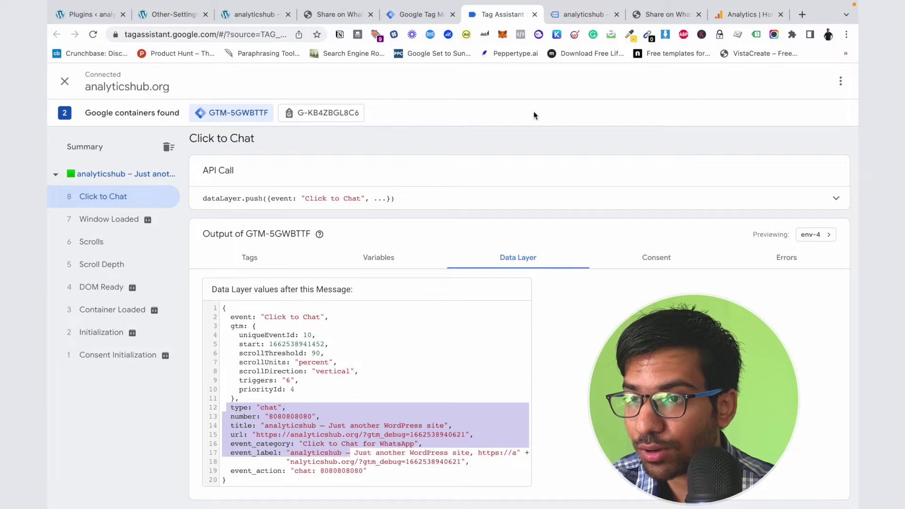
Step: Clear the data layer highlight and return to the Tag Manager tags list
left_click(754, 17)
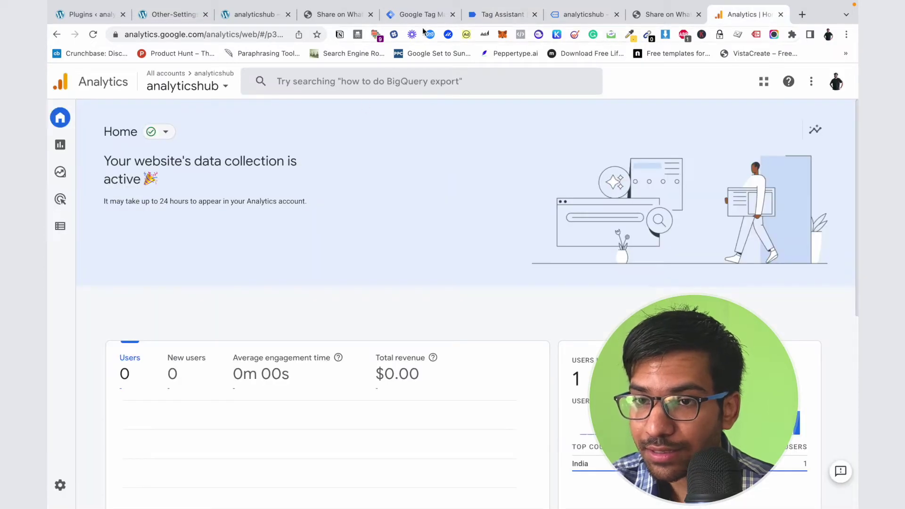
left_click(417, 15)
left_click(495, 16)
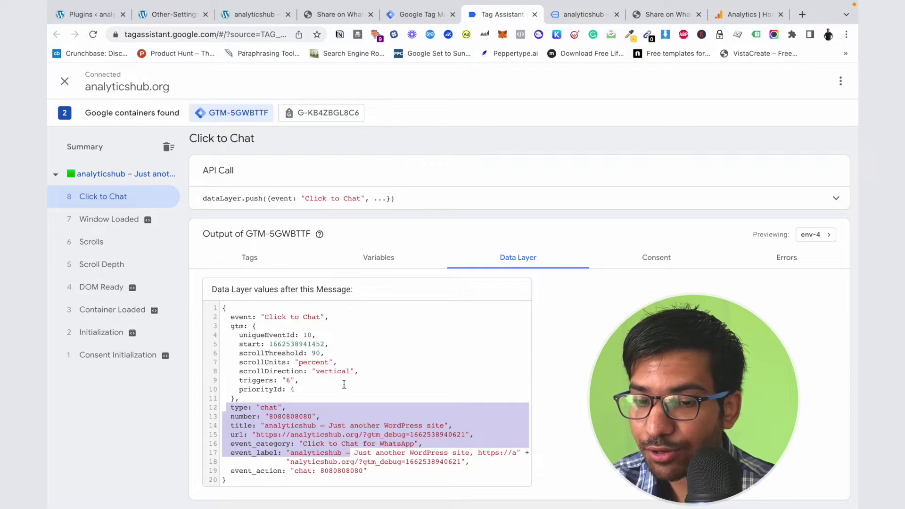
left_click(236, 409)
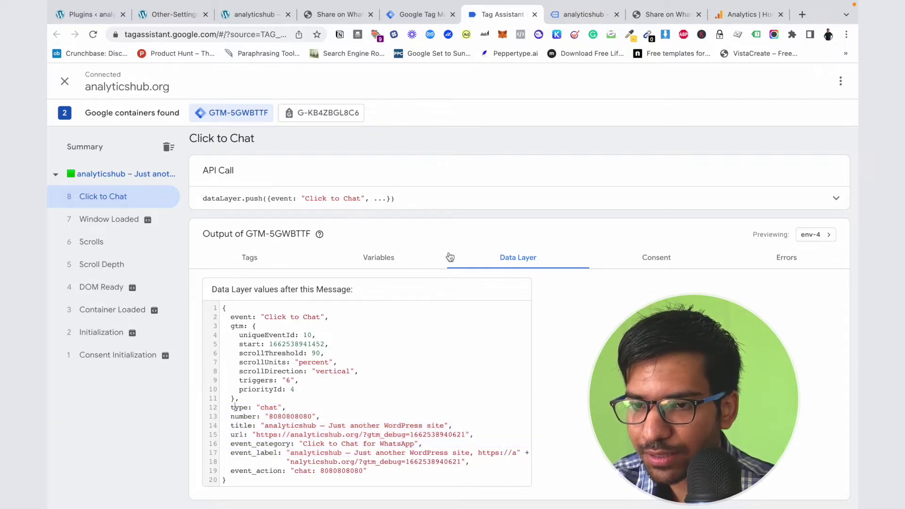
left_click(417, 15)
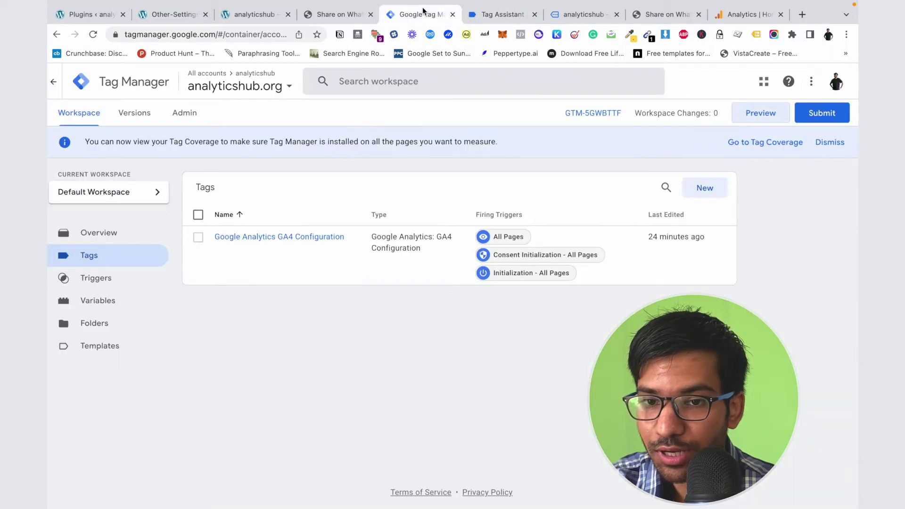
Step: Create a new Data Layer Variable reading the key 'type', taken from Tag Assistant's data layer
left_click(137, 306)
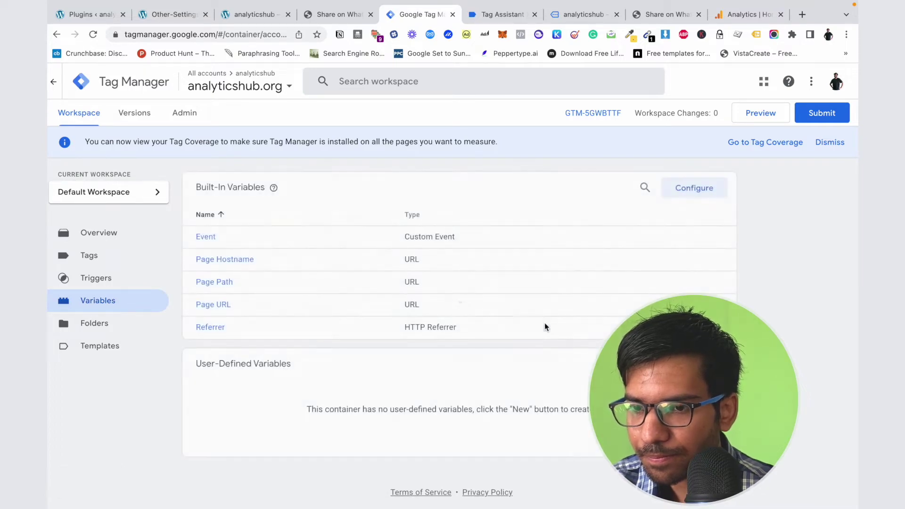
left_click(706, 367)
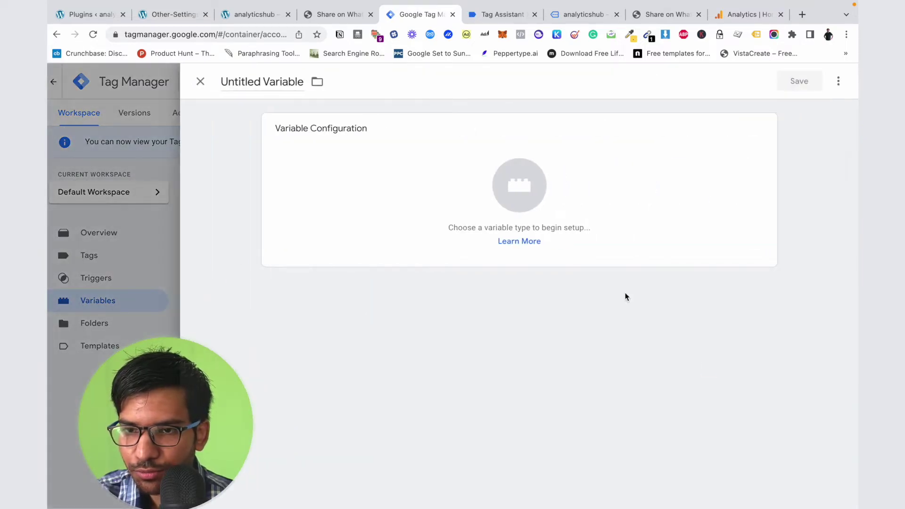
left_click(518, 189)
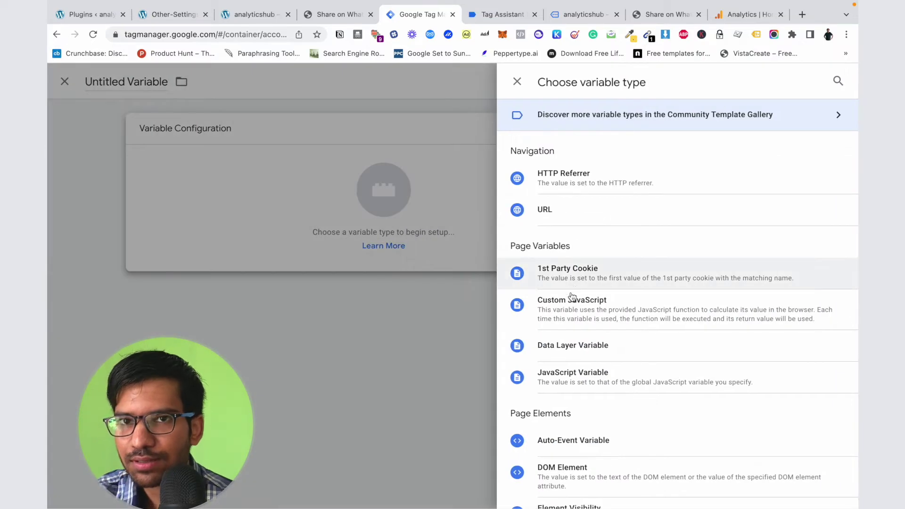
left_click(566, 349)
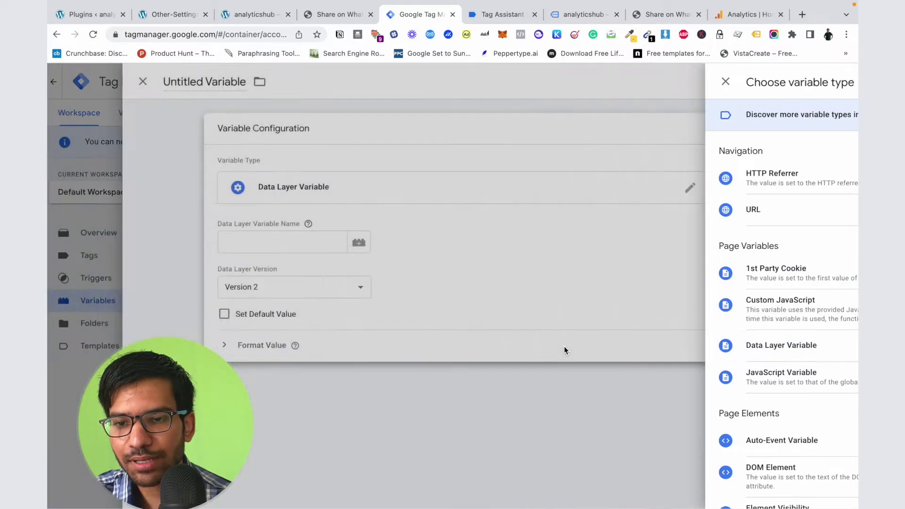
left_click(333, 241)
left_click(499, 14)
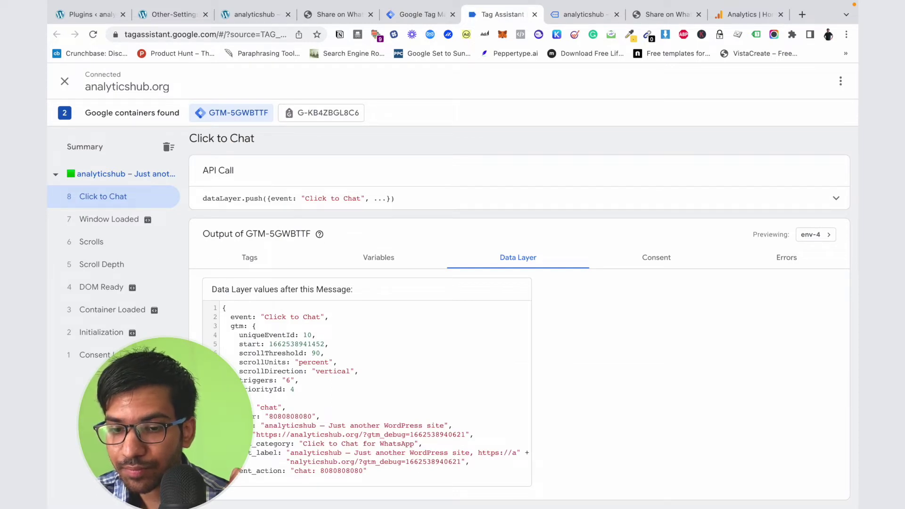
double_click(246, 410)
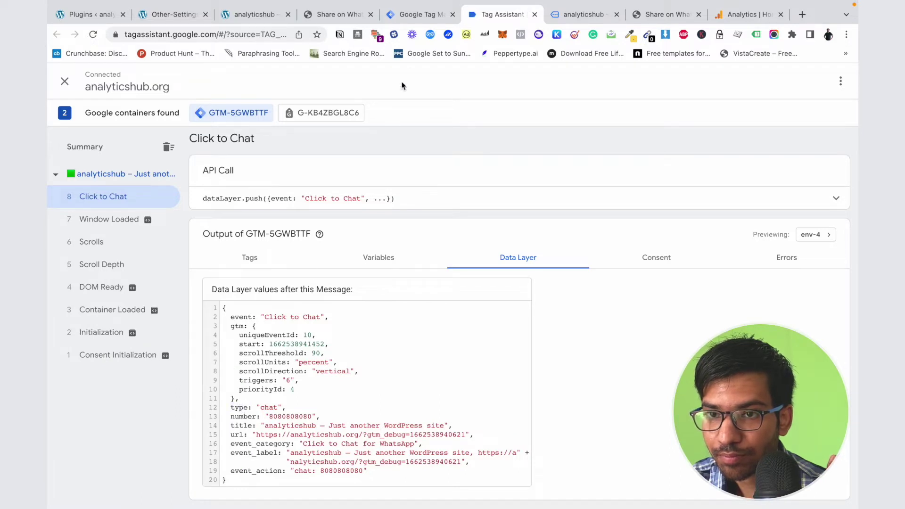
left_click(421, 15)
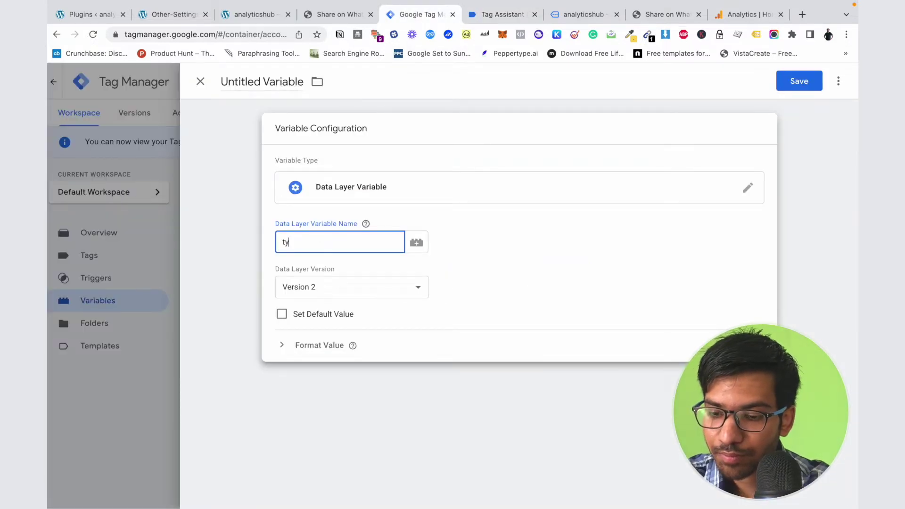
Step: Title the variable cc.type and save it
left_click(260, 84)
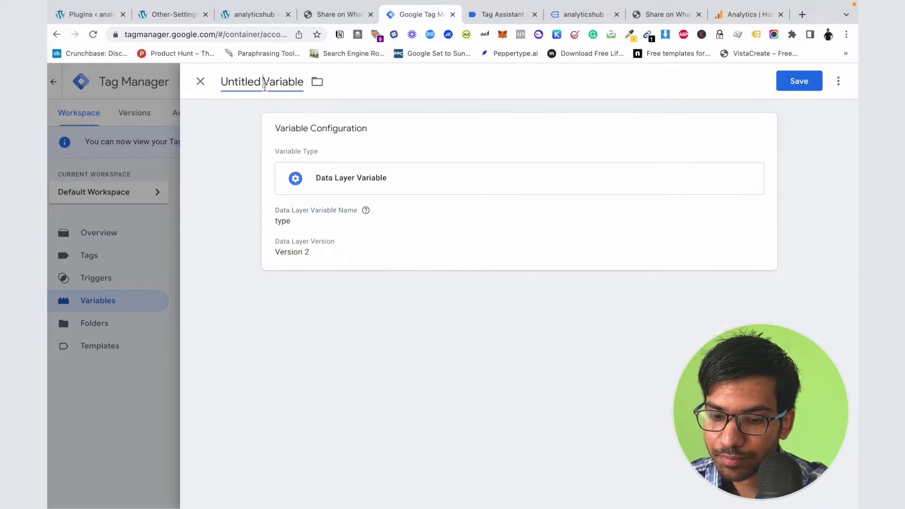
key("super+a")
key("BackSpace")
type("ty")
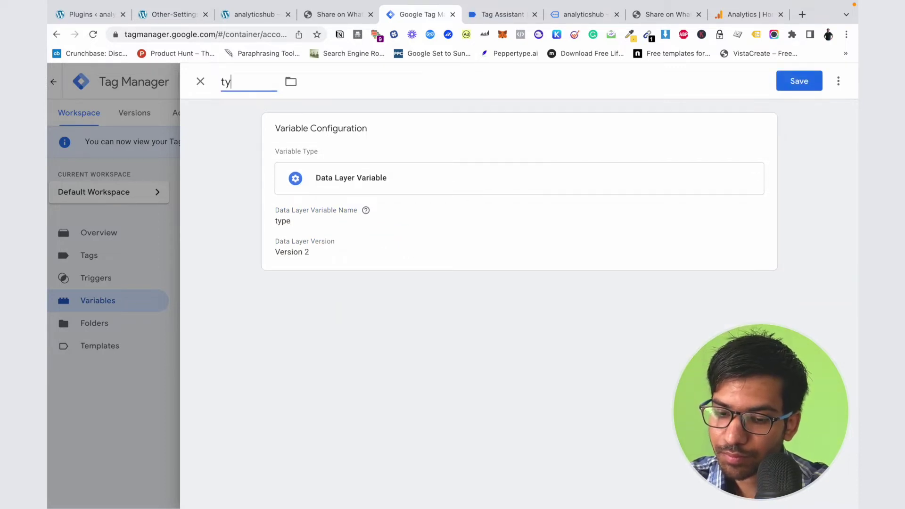
key("BackSpace")
key("BackSpace")
type("cc.typ")
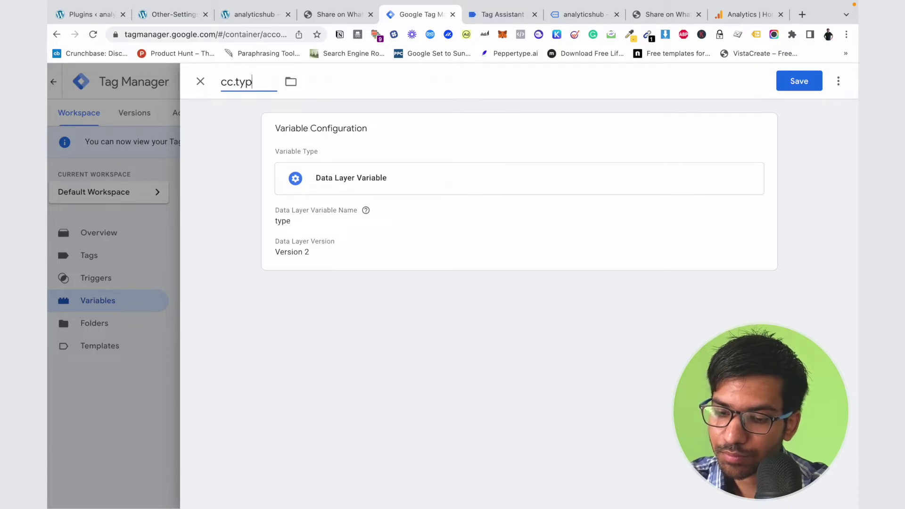
type("e")
key("Return")
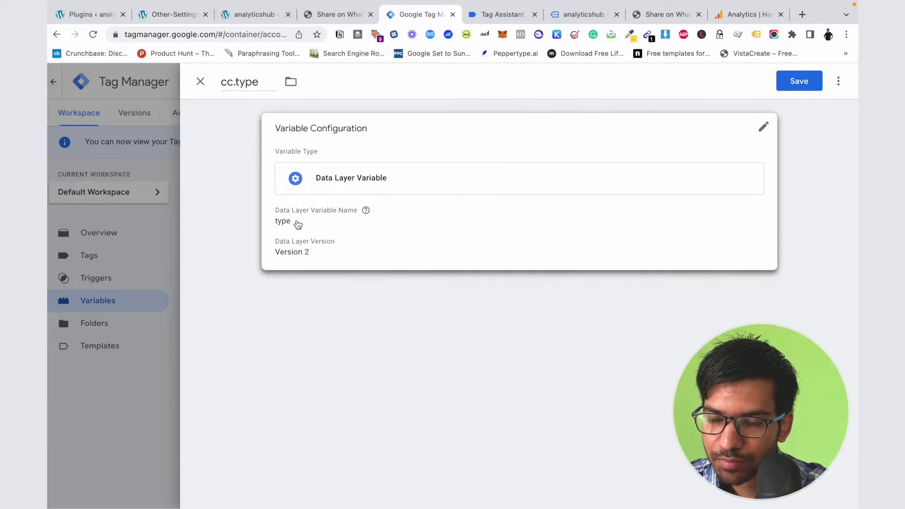
left_click(804, 81)
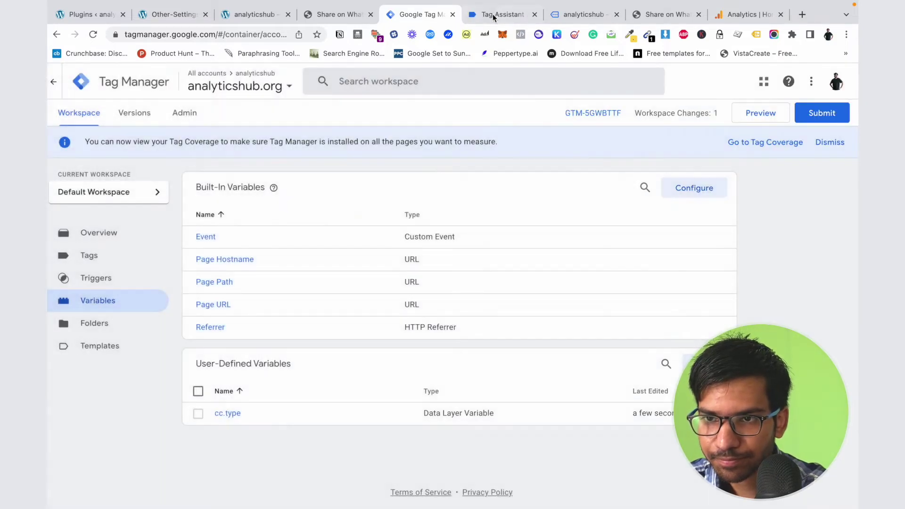
left_click(493, 16)
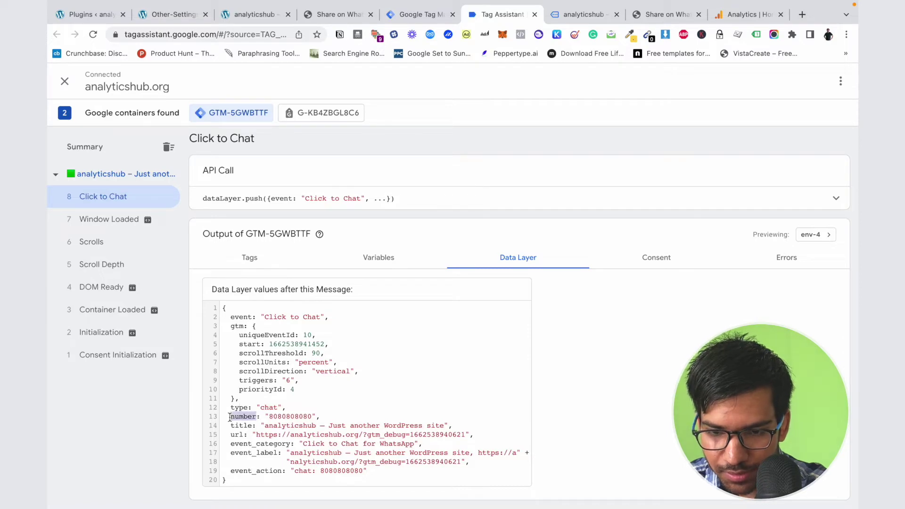
Step: Create and save a Data Layer Variable titled cc.number reading the data layer key 'number'
left_click(402, 15)
left_click(703, 363)
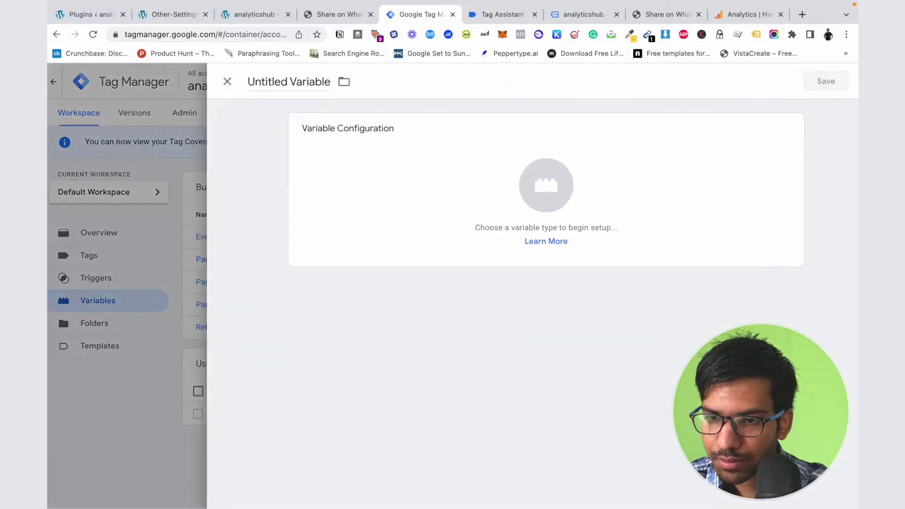
left_click(518, 208)
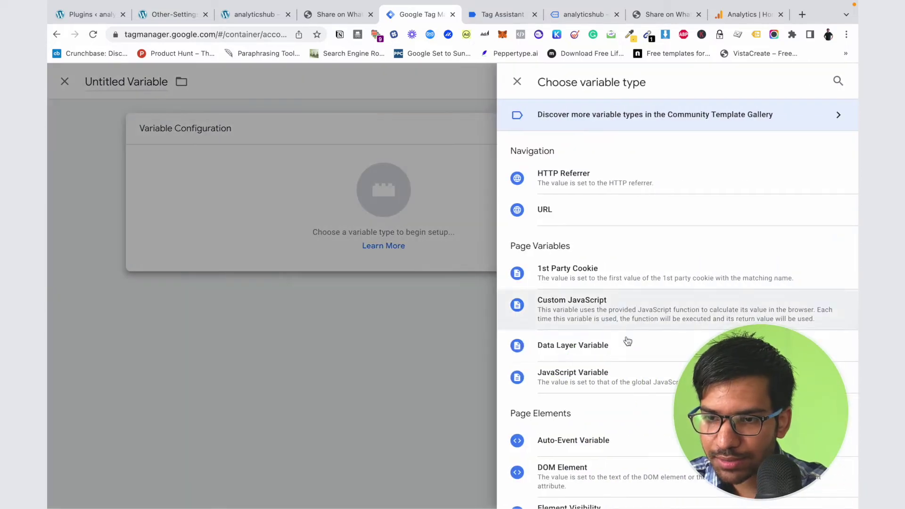
left_click(629, 345)
left_click(338, 243)
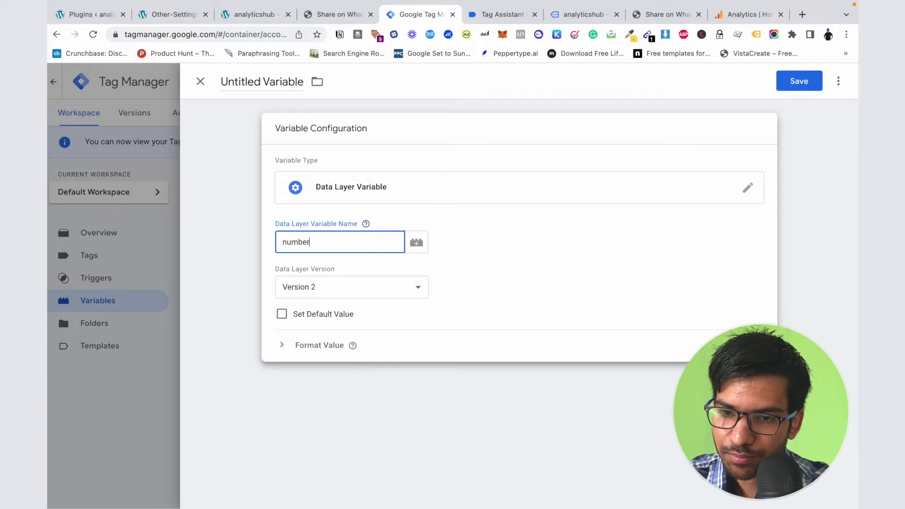
left_click(283, 82)
key("ctrl+a")
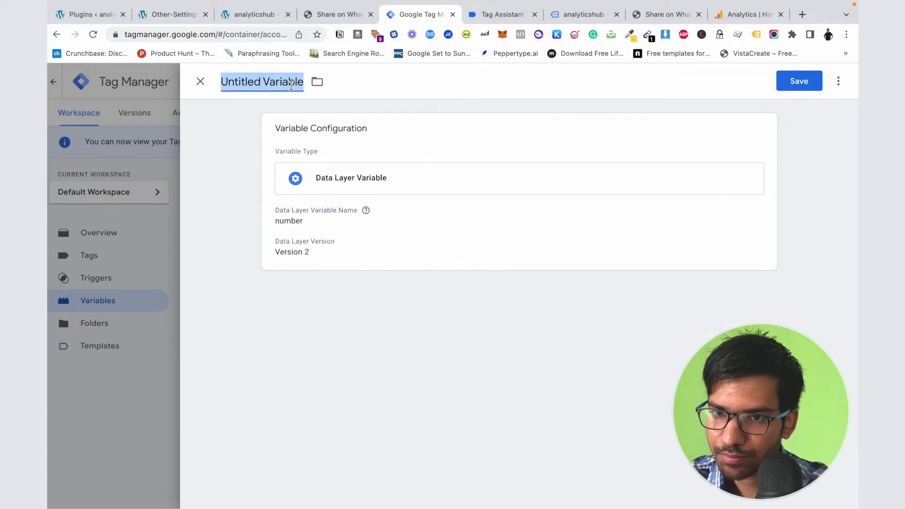
key("BackSpace")
type("cc.number")
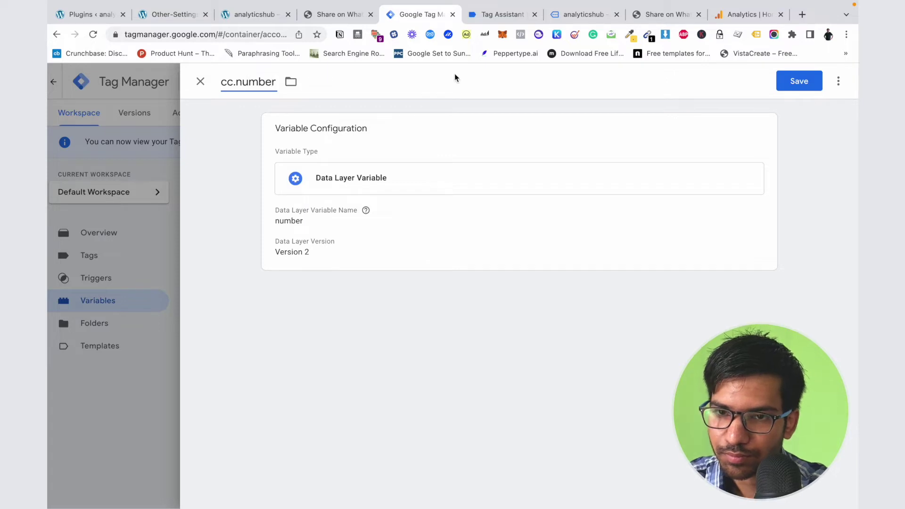
left_click(802, 85)
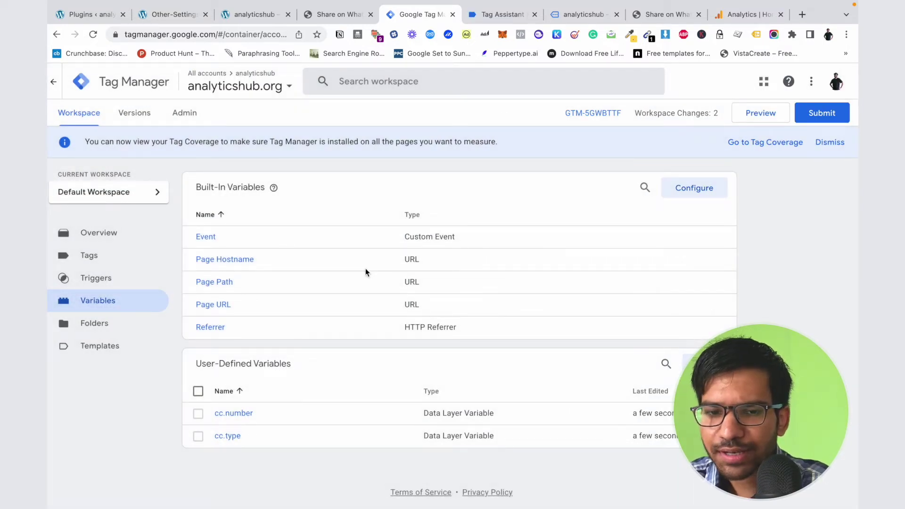
left_click(122, 255)
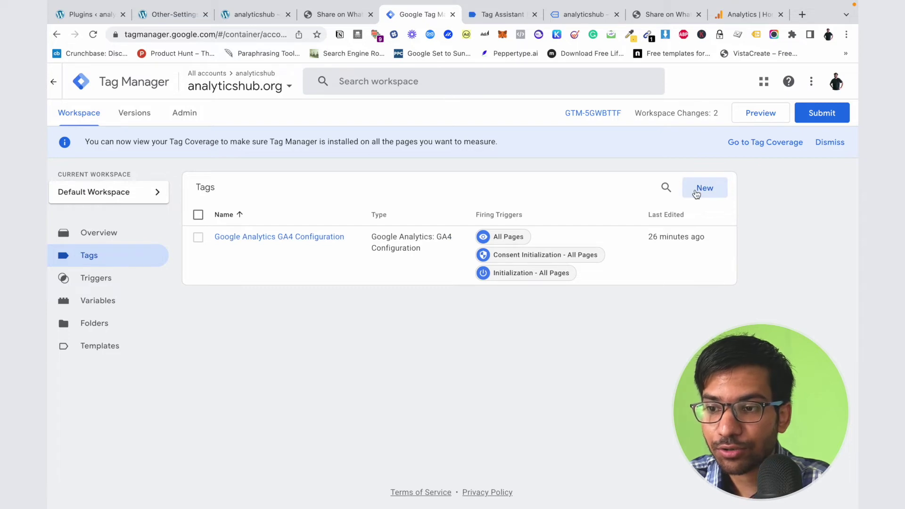
Step: Create a new GA4 Event tag linked to the GA4 Configuration tag
left_click(697, 193)
left_click(515, 211)
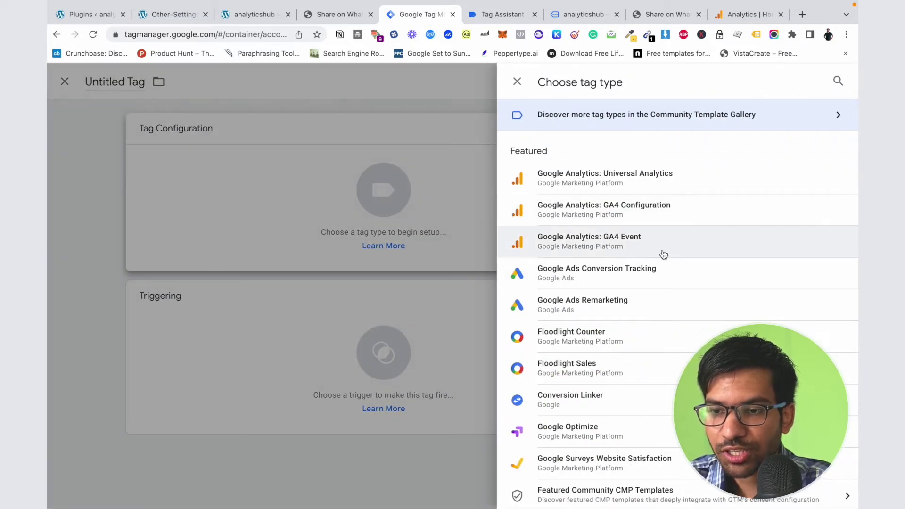
left_click(608, 242)
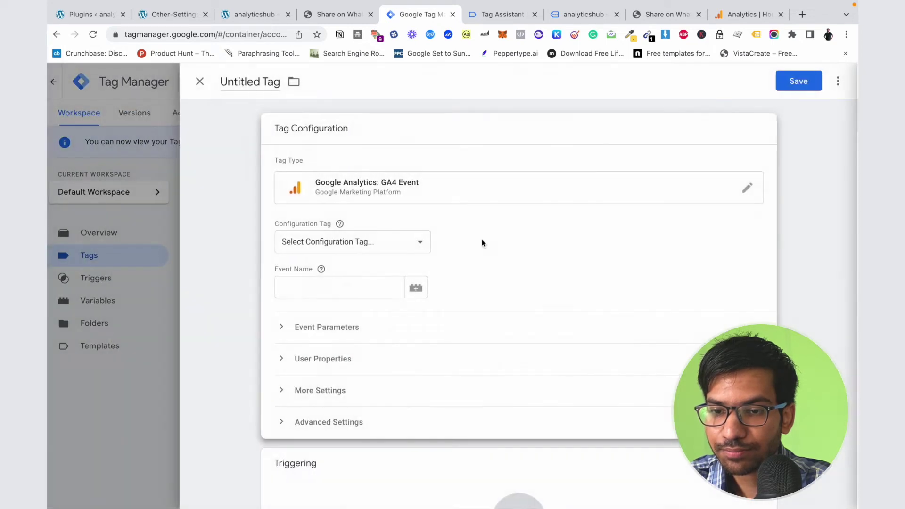
left_click(382, 242)
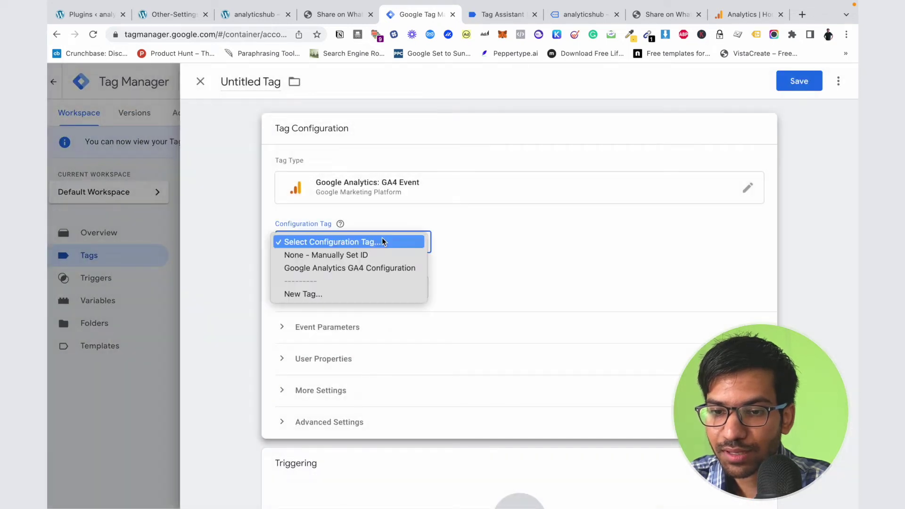
left_click(358, 269)
Step: Enter 'Click to Chat' as the tag's event name
scroll(330, 298, "down", 1)
left_click(331, 278)
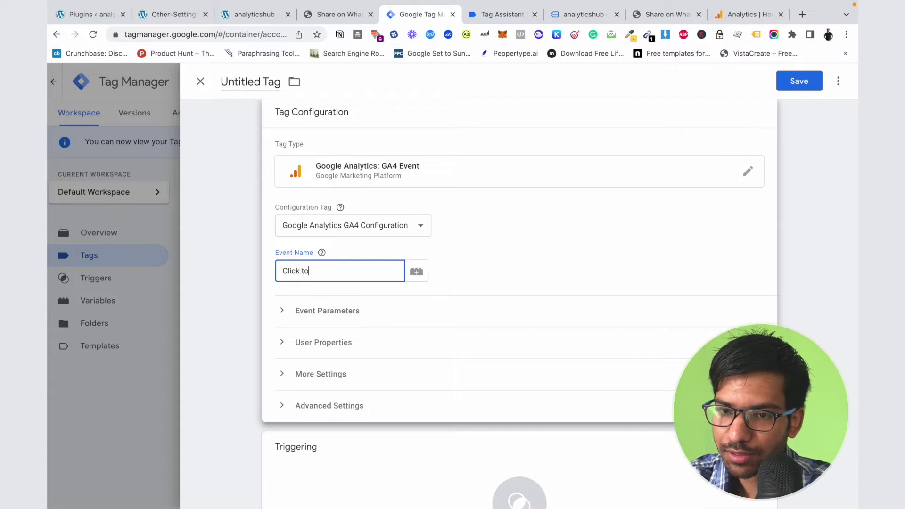
type("Click to Chat")
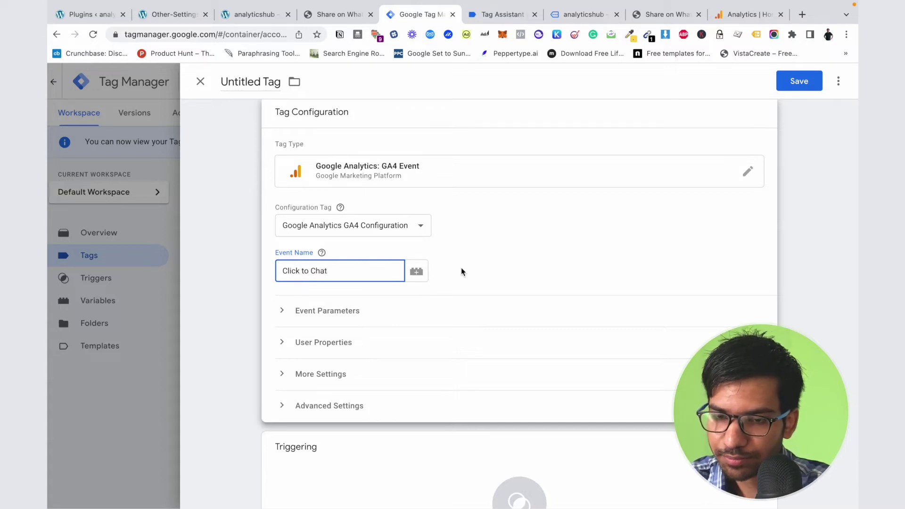
scroll(461, 267, "down", 1)
type("_")
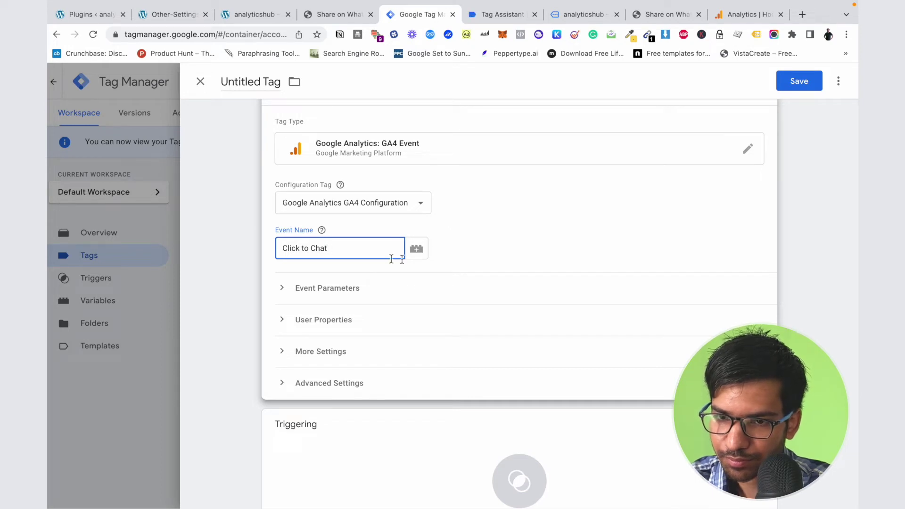
scroll(474, 256, "down", 3)
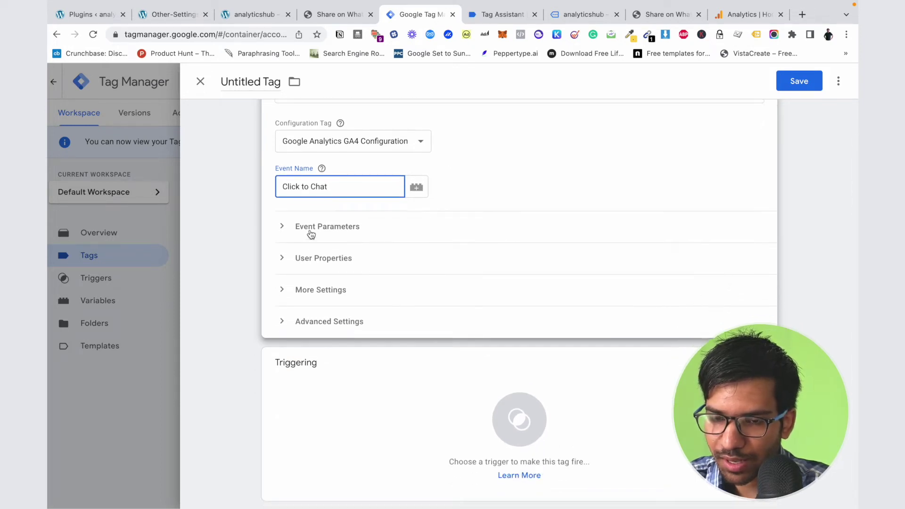
Step: Add event parameter type with the value {{cc.type}}
left_click(311, 233)
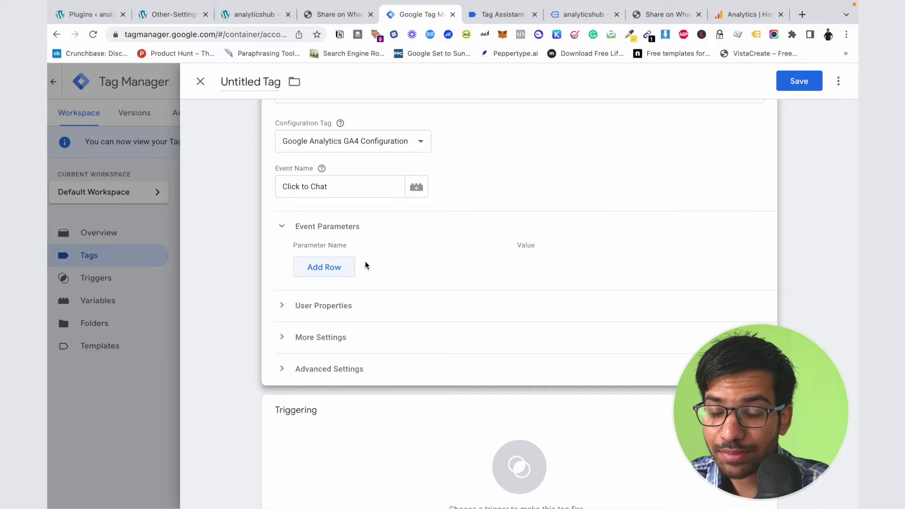
left_click(328, 268)
left_click(325, 263)
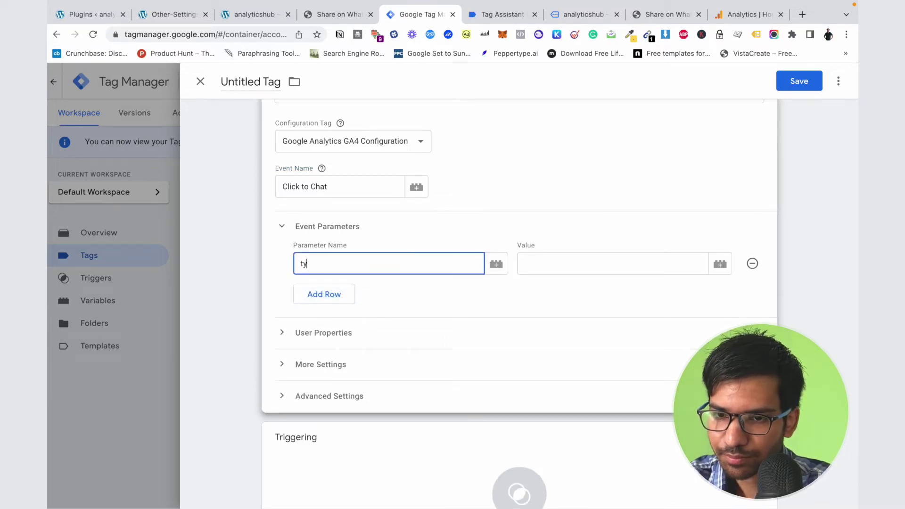
left_click(719, 264)
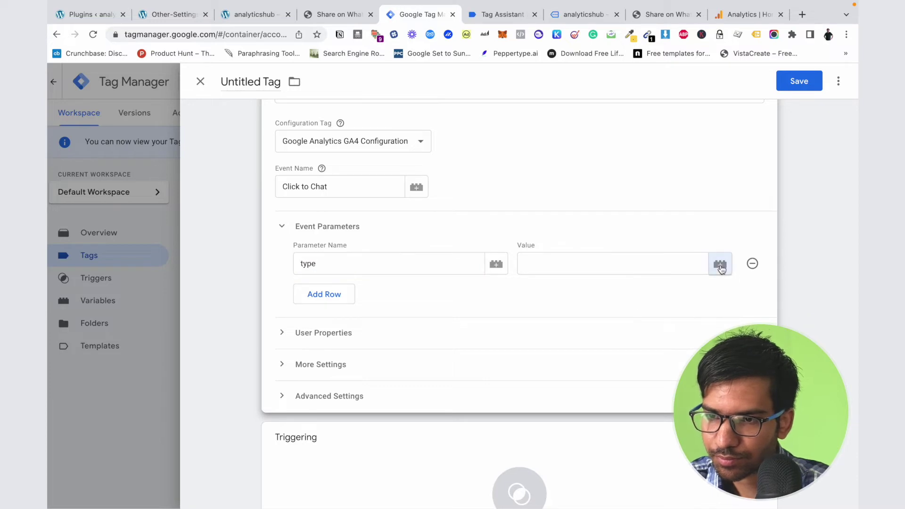
left_click(256, 162)
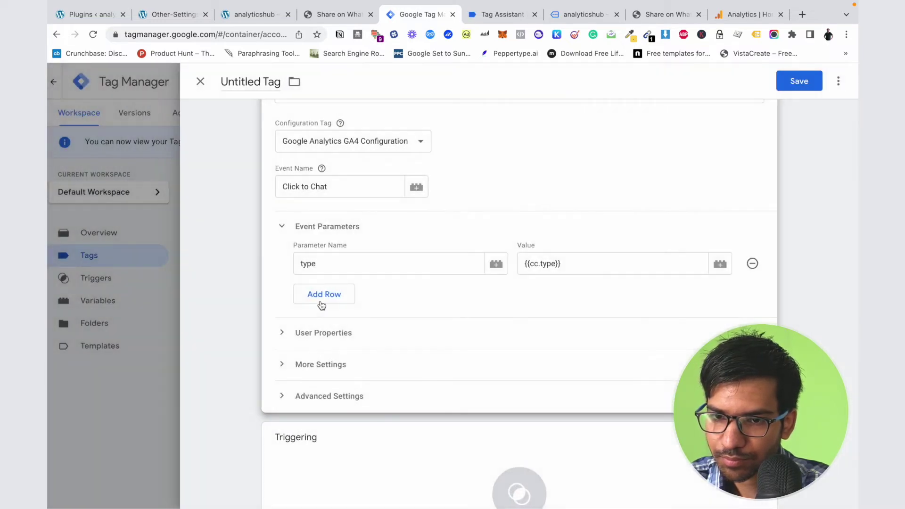
Step: Add a second event parameter number with the value {{cc.number}}
left_click(324, 295)
left_click(329, 292)
type("num")
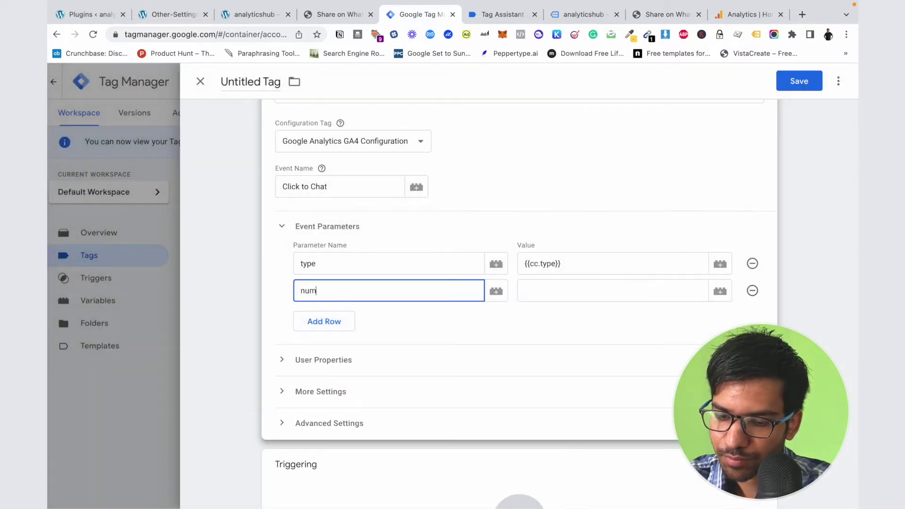
type("ber")
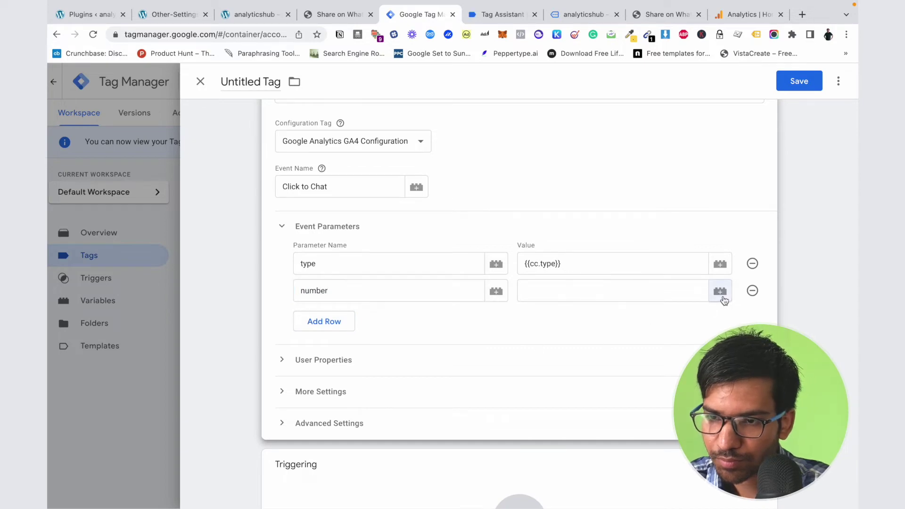
left_click(720, 290)
left_click(320, 133)
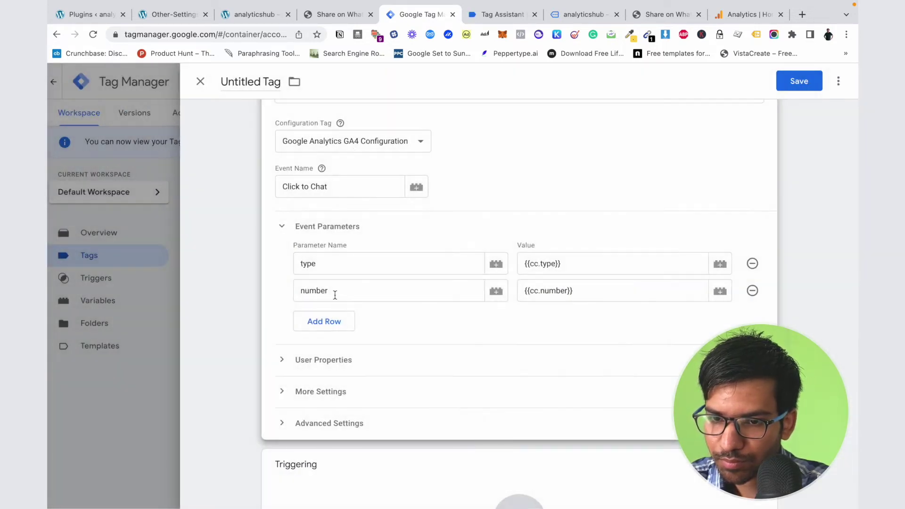
scroll(335, 295, "down", 3)
left_click(336, 297)
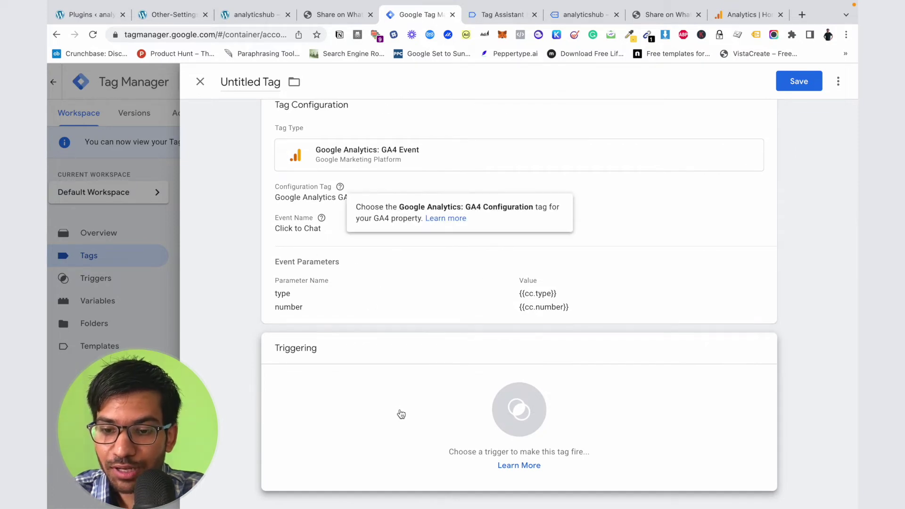
left_click(400, 415)
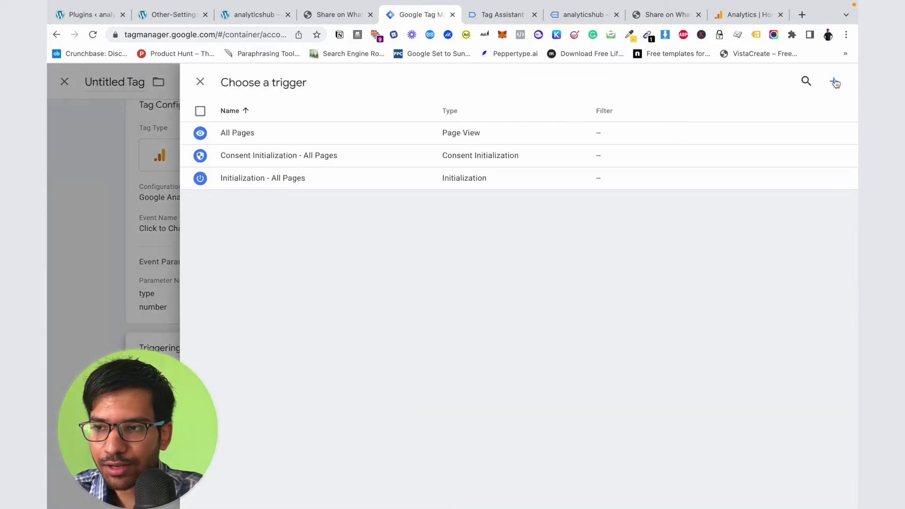
Step: Create a new trigger of type Custom Event
left_click(834, 83)
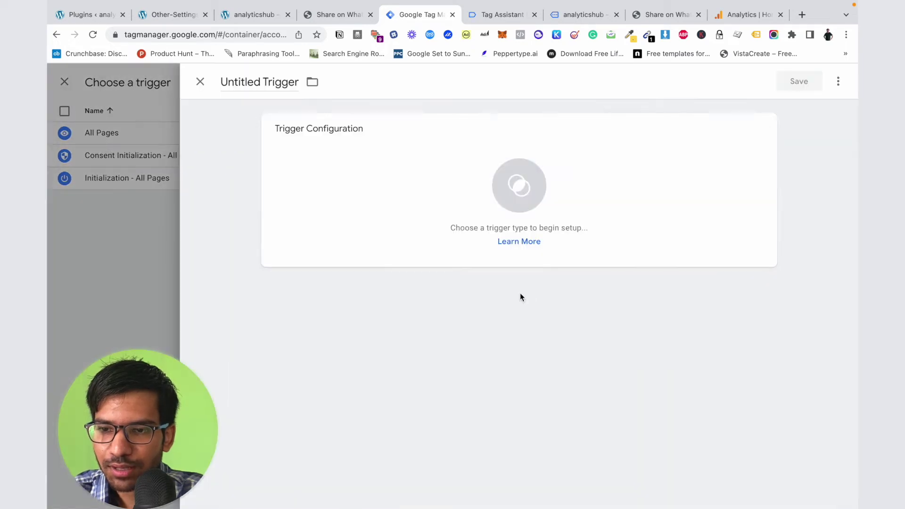
left_click(561, 230)
scroll(590, 415, "down", 5)
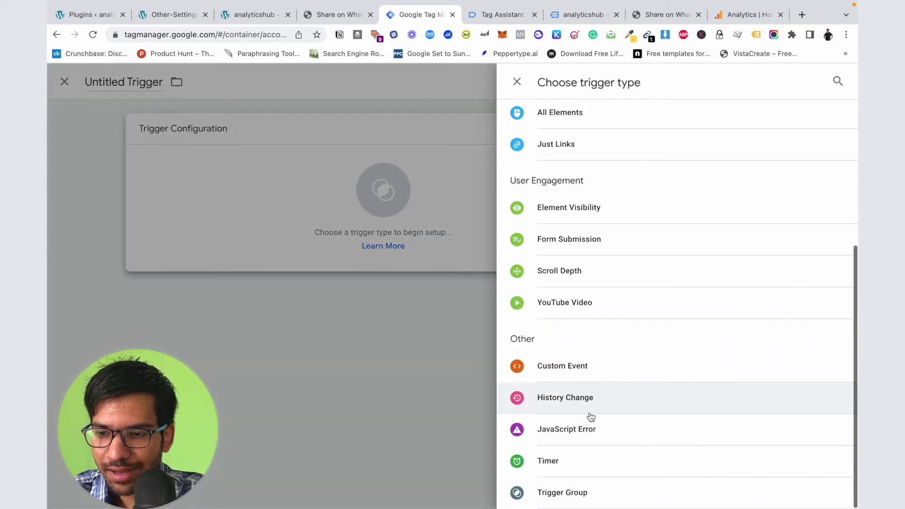
left_click(563, 366)
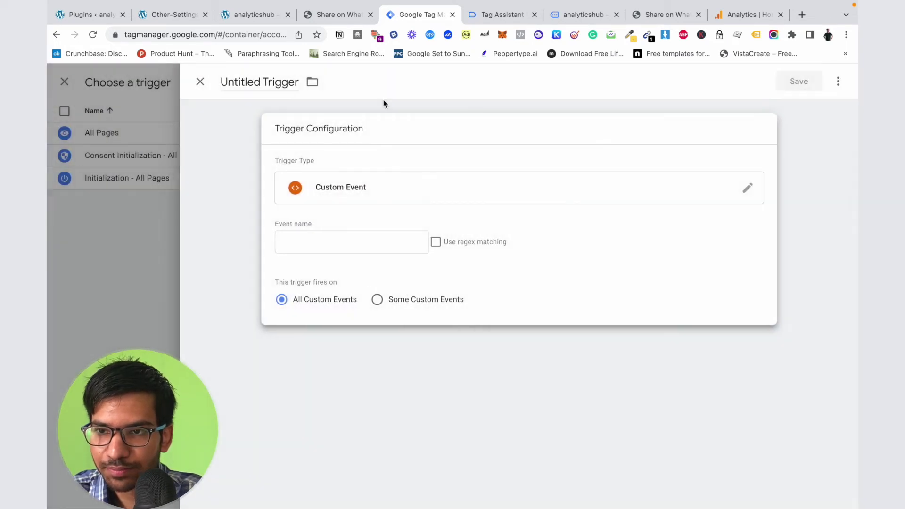
Step: Copy 'Click to Chat' from Tag Assistant's data layer and paste it as the trigger's event name
left_click(489, 18)
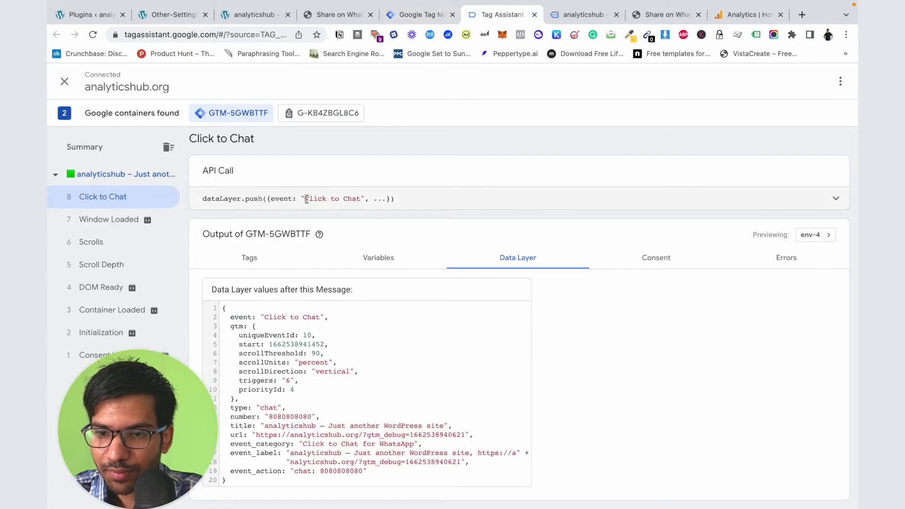
left_click_drag(306, 199, 357, 202)
right_click(346, 201)
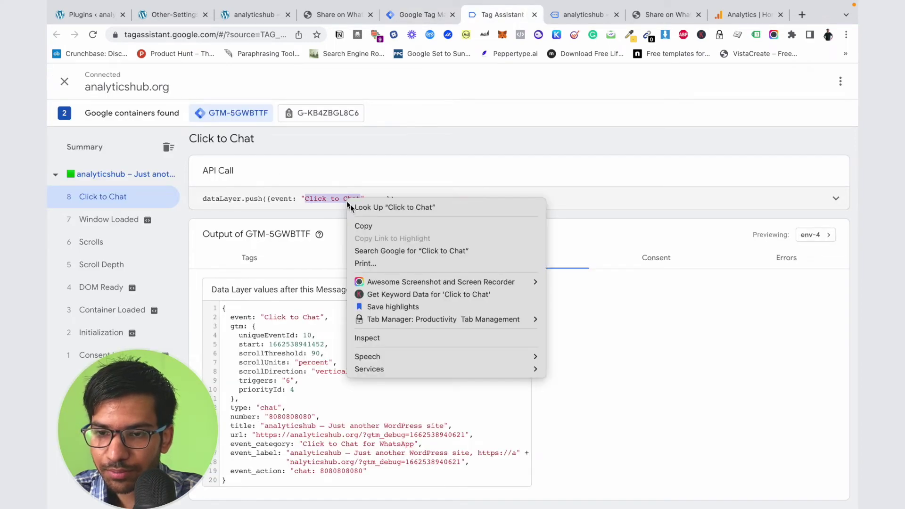
left_click(372, 226)
left_click(410, 14)
left_click(352, 250)
key("ctrl+v")
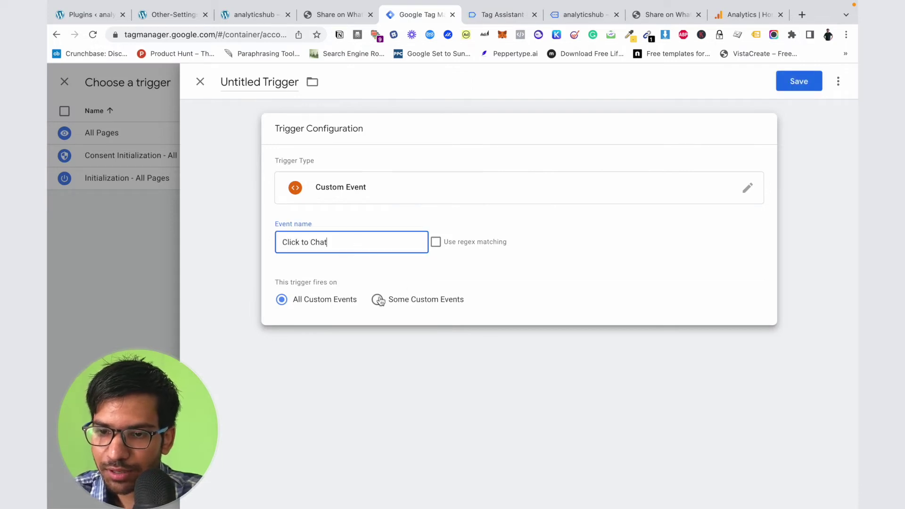
Step: Make the trigger fire on Some Custom Events where Event contains 'Click to Chat'
left_click(379, 301)
left_click(610, 341)
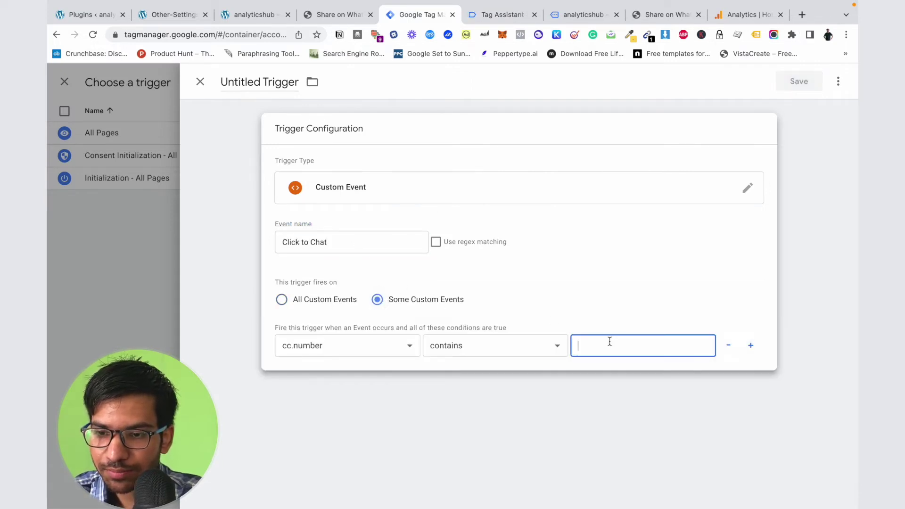
left_click(363, 338)
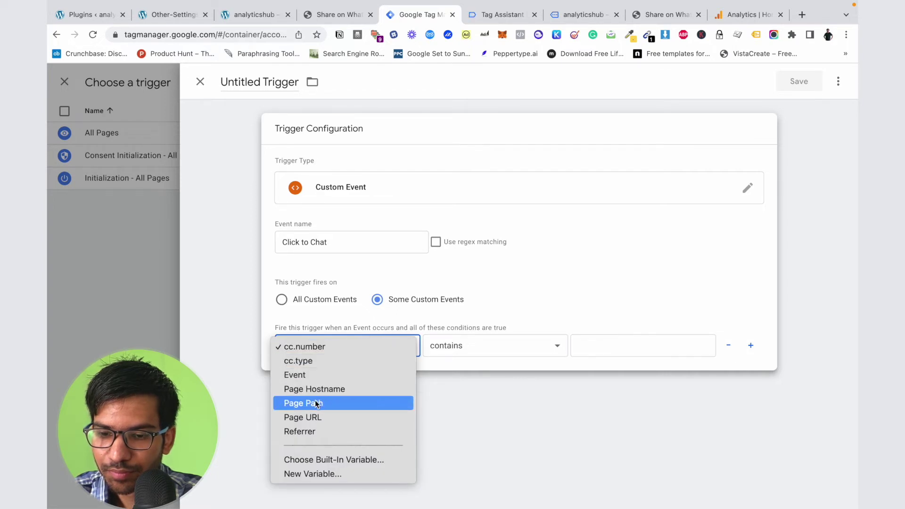
left_click(316, 377)
left_click(582, 342)
key("ctrl+v")
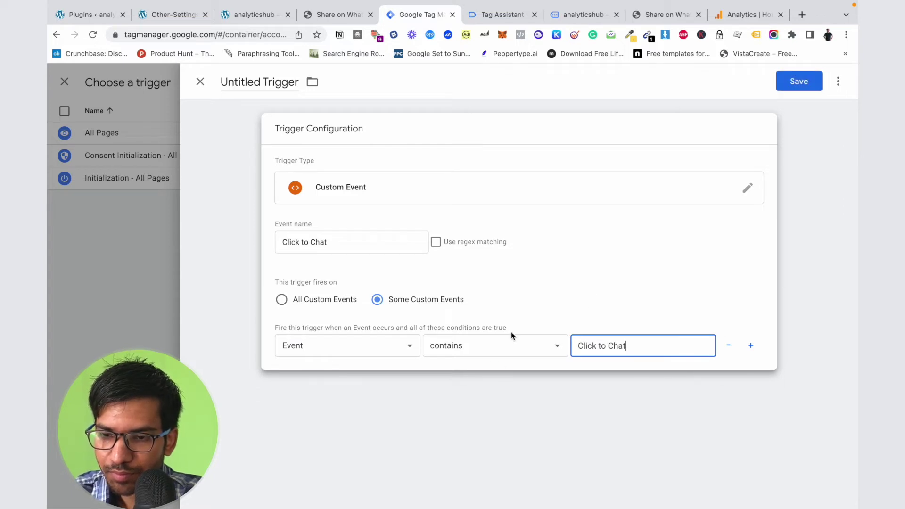
left_click(382, 346)
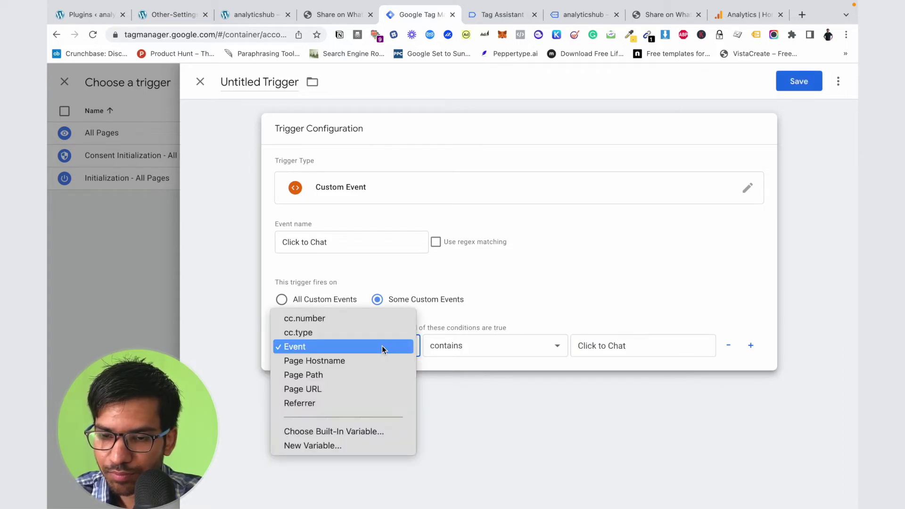
left_click(383, 349)
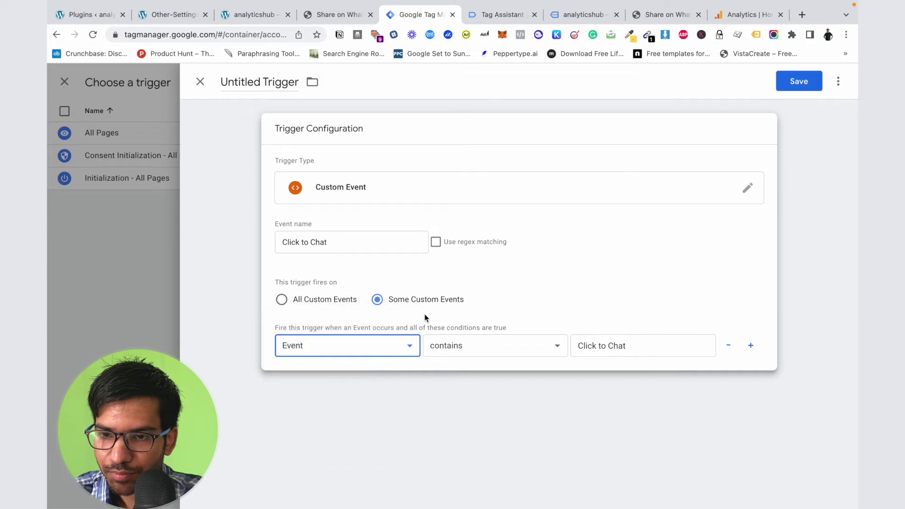
Step: Save the trigger with the name 'Custom Event-Click to chat'
left_click(800, 82)
left_click(508, 221)
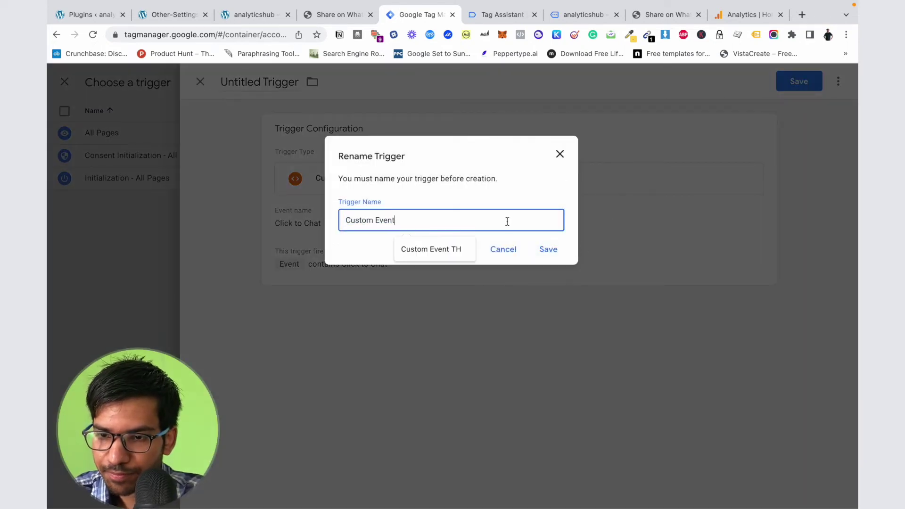
type("-Click to chat")
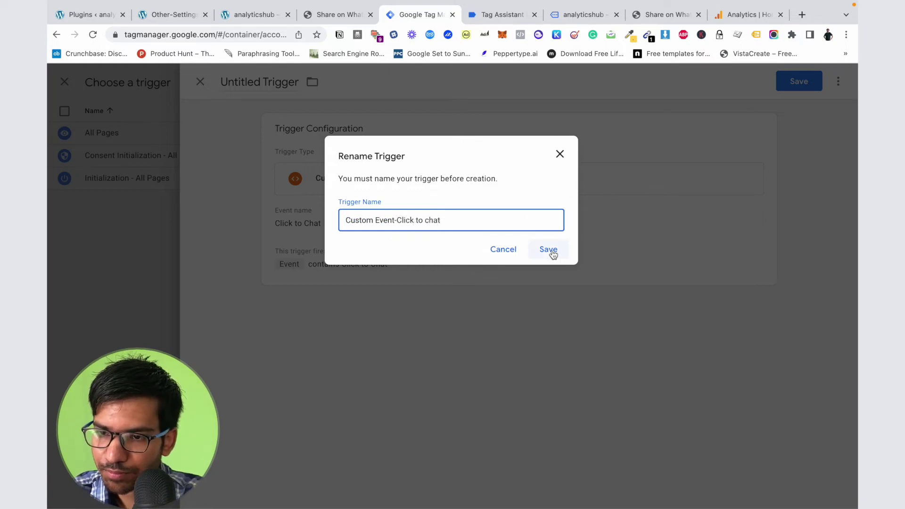
left_click(549, 249)
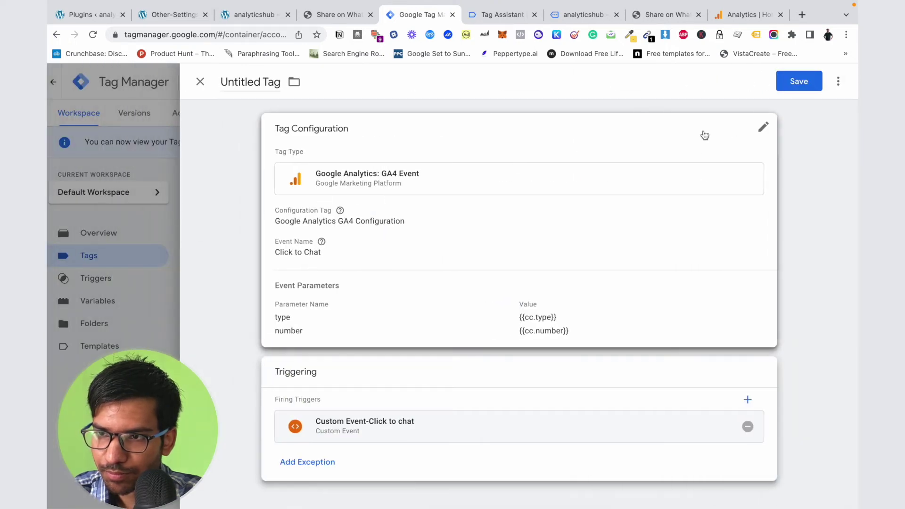
Step: Rename the untitled GA4 Event tag to 'WP_ button click' and save it
left_click(241, 82)
key("ctrl+a")
key("BackSpace")
type("A")
key("BackSpace")
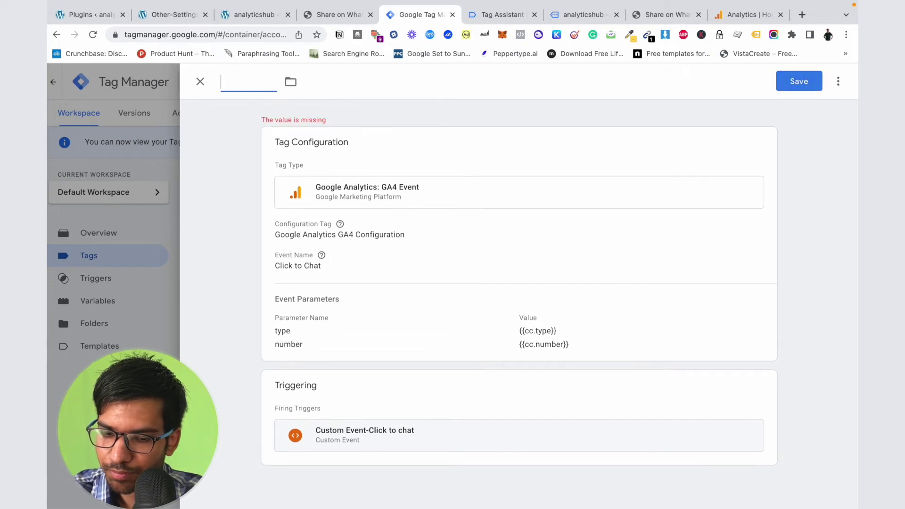
type("WP_")
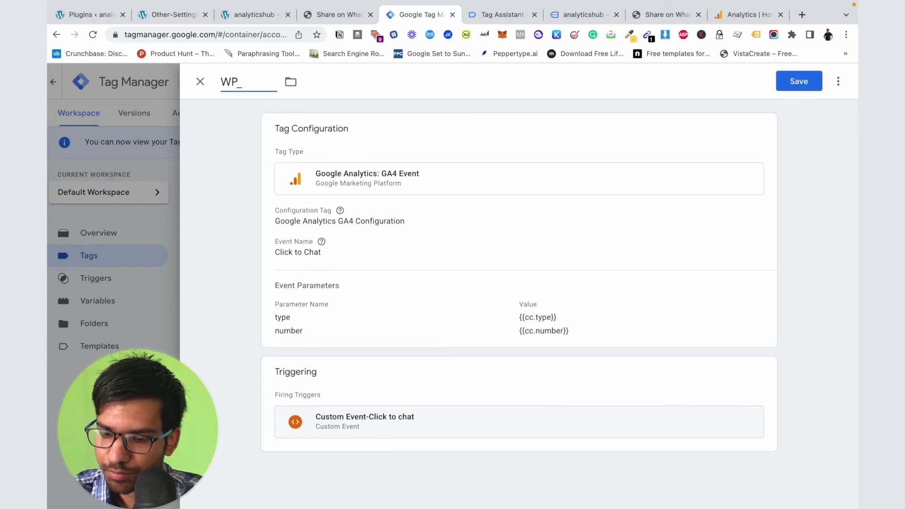
type(" button")
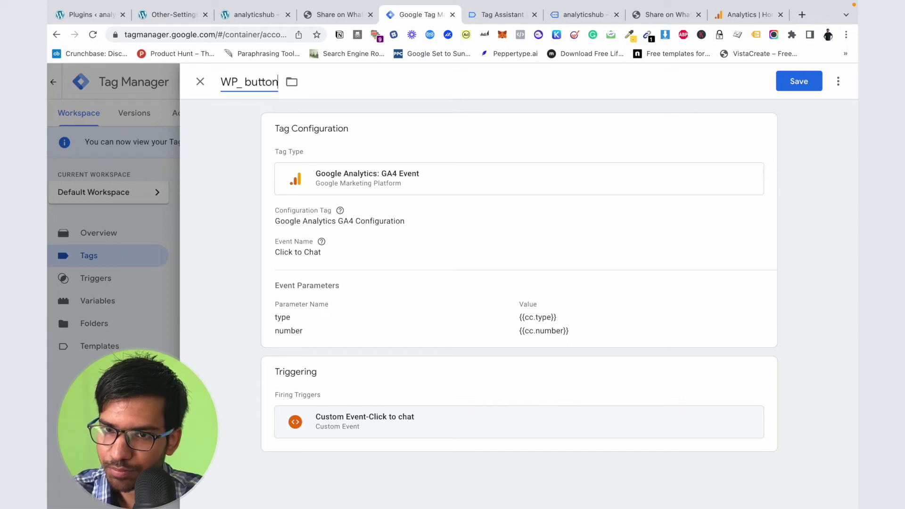
type(" click")
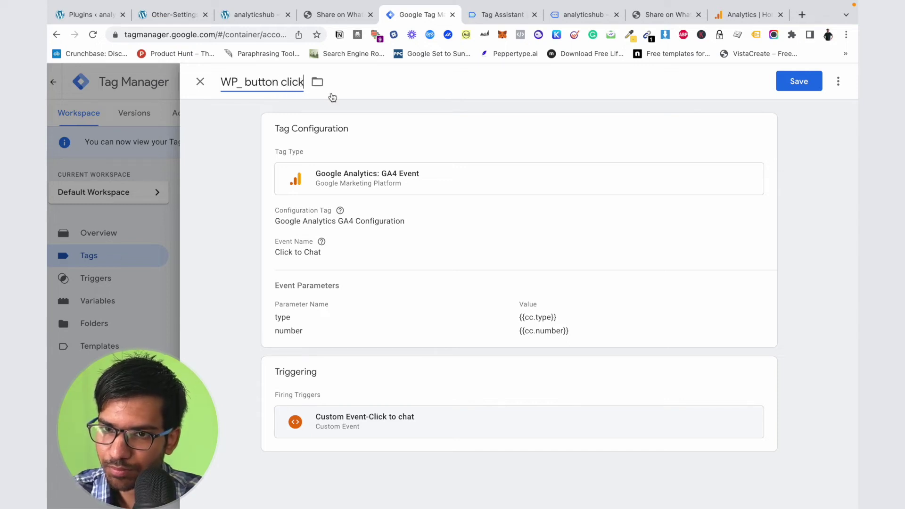
left_click(807, 89)
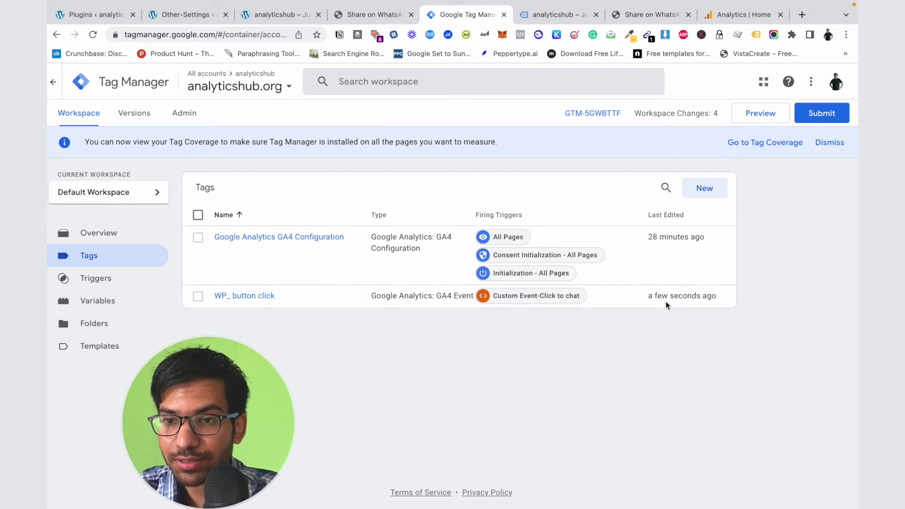
Step: Start a Preview session on analyticshub.org and click the site's WhatsApp button
left_click(763, 116)
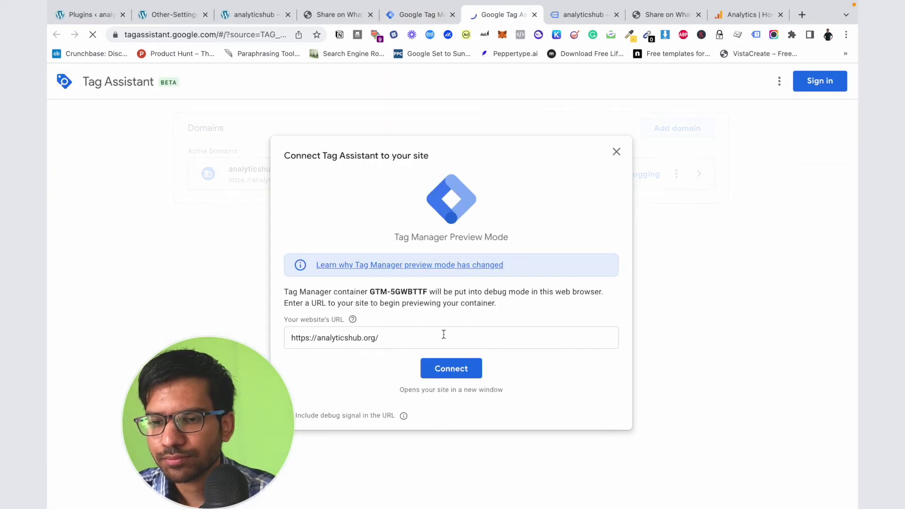
left_click(471, 370)
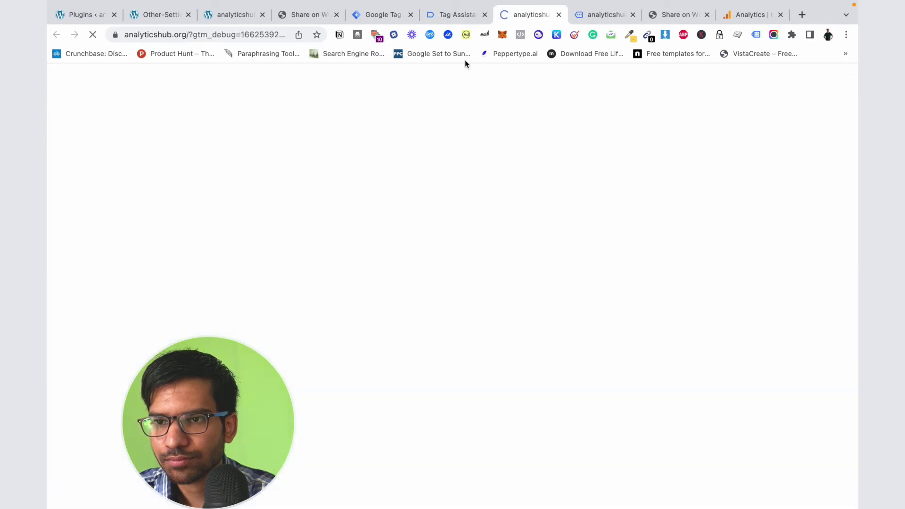
left_click(457, 15)
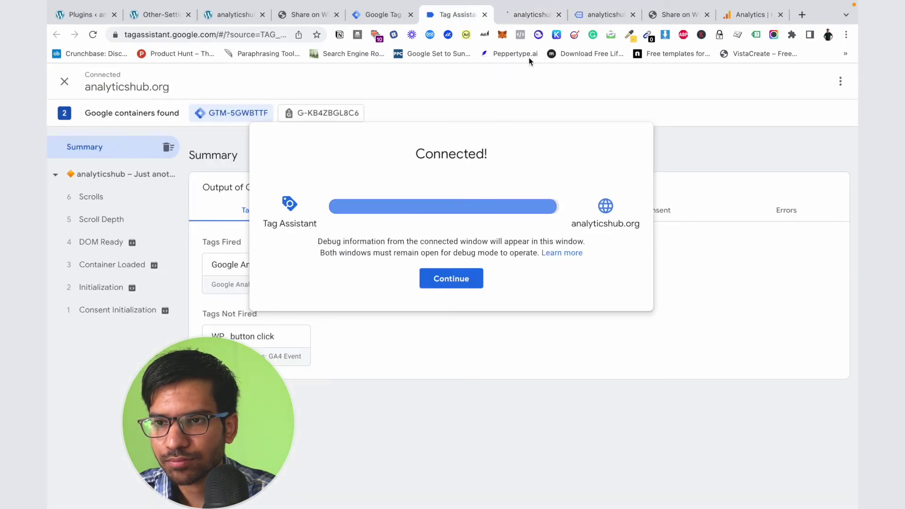
key("ctrl+Tab")
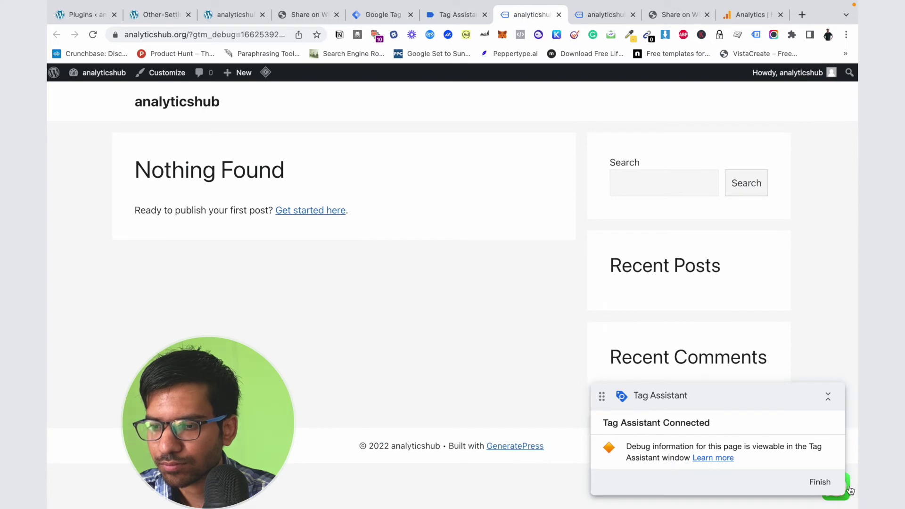
left_click(850, 491)
left_click(415, 16)
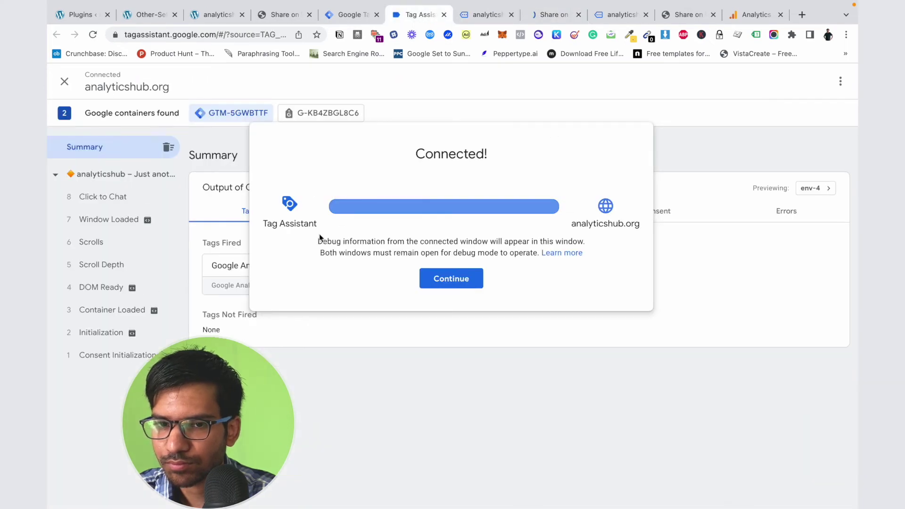
left_click(438, 283)
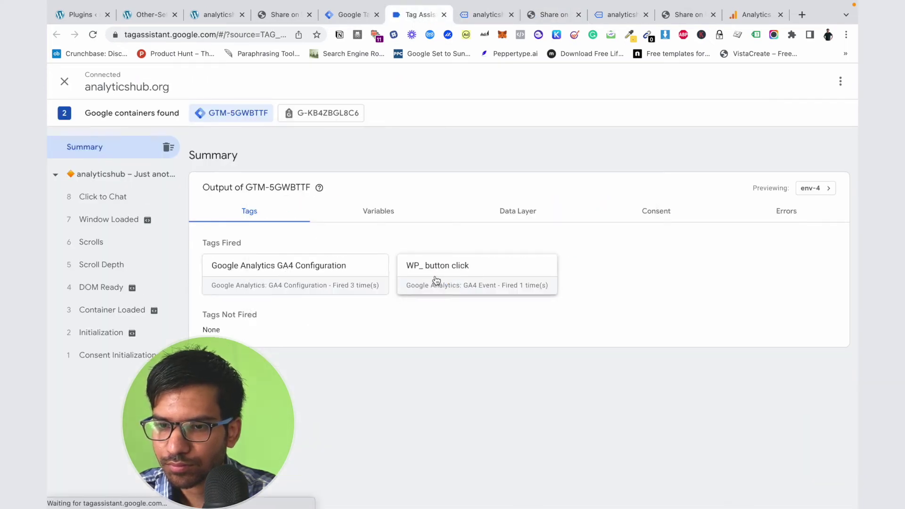
Step: Confirm under the Click to Chat event that 'WP_ button click' fired successfully, then return to Tag Manager
left_click(418, 277)
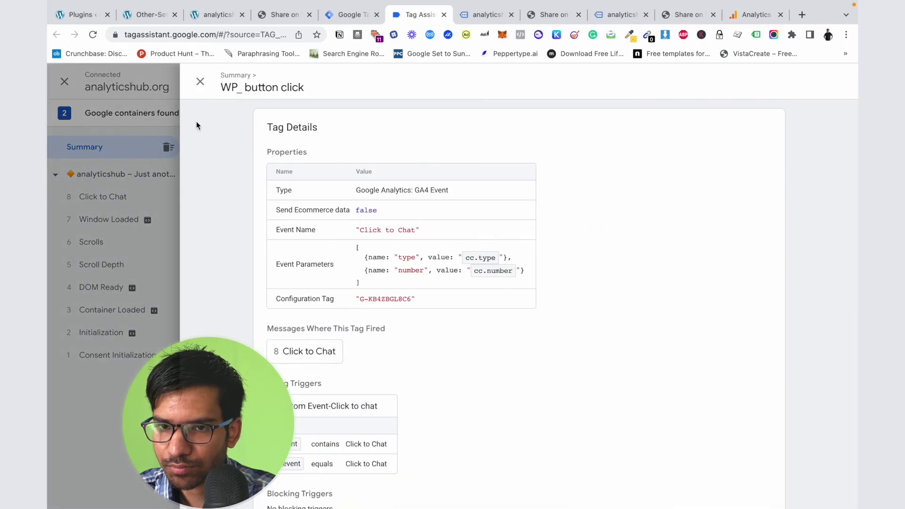
left_click(199, 83)
left_click(118, 201)
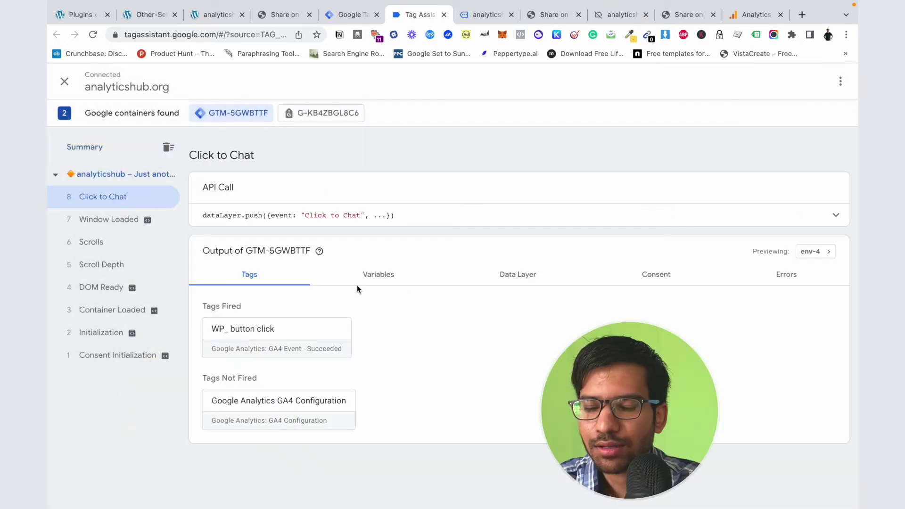
left_click(260, 332)
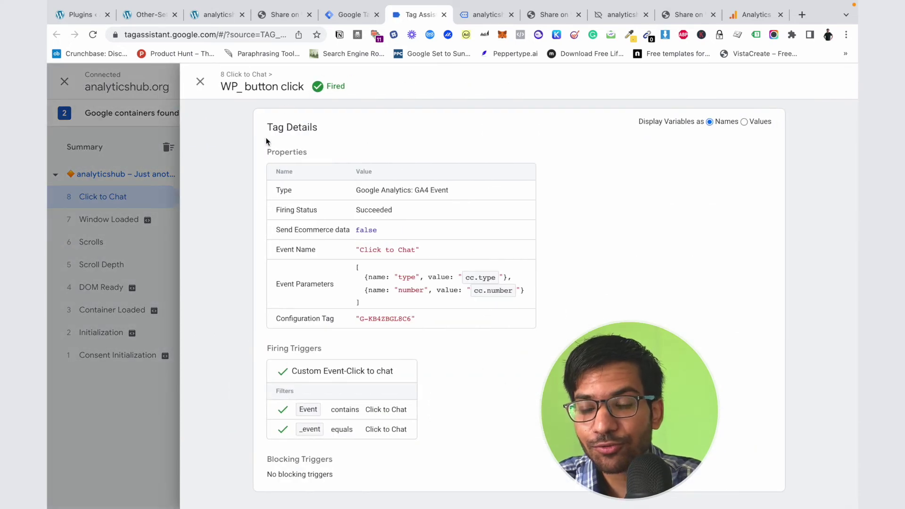
scroll(381, 347, "down", 1)
left_click(202, 82)
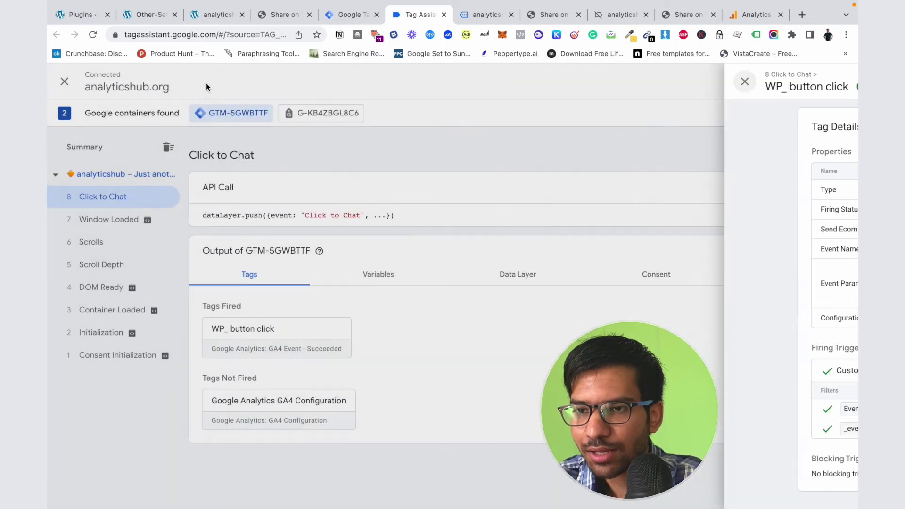
left_click(362, 19)
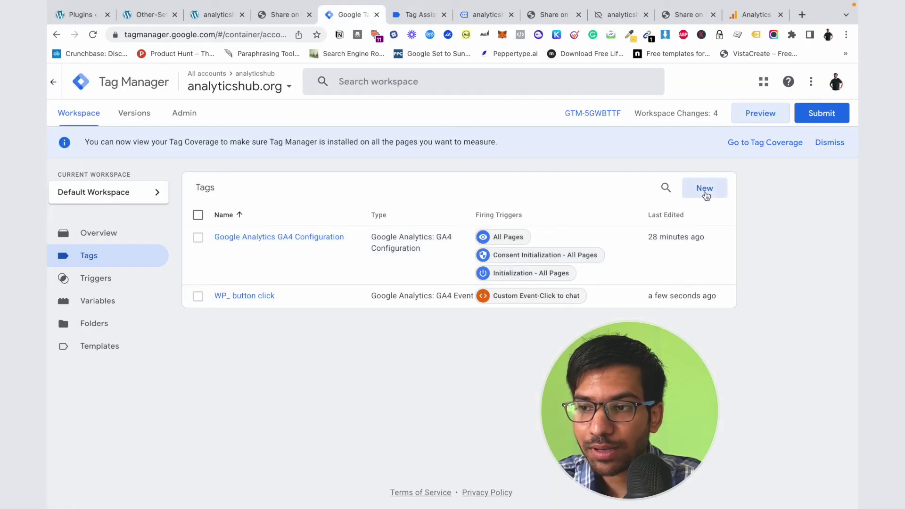
Step: Submit and publish the workspace as Version 3 with no version description
left_click(821, 116)
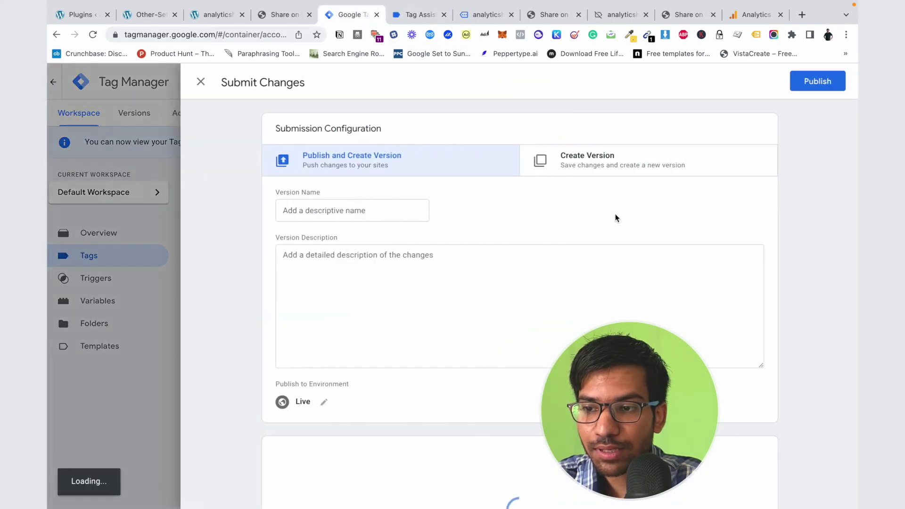
left_click(820, 85)
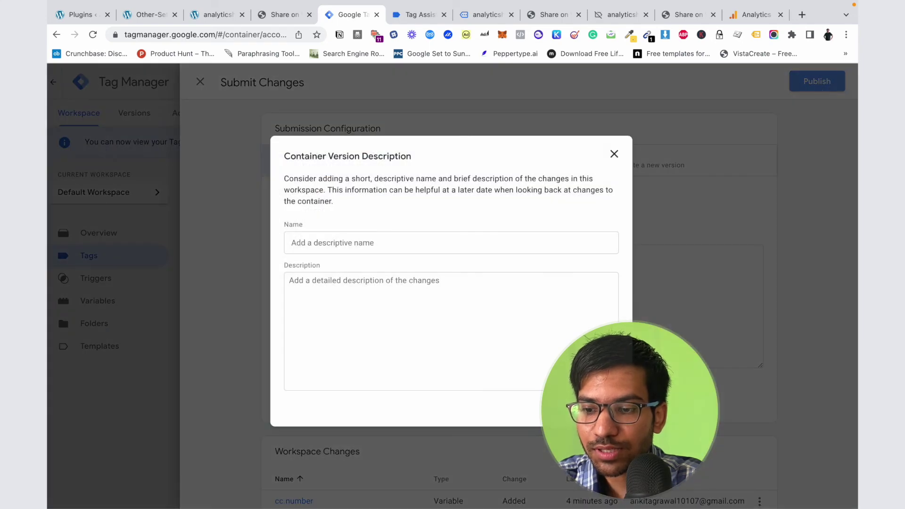
left_click(566, 410)
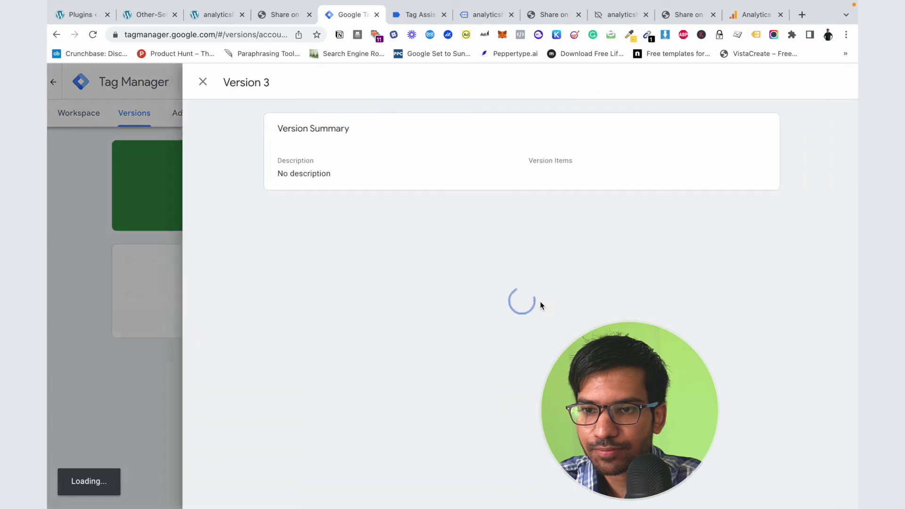
left_click(203, 82)
left_click(70, 127)
left_click(417, 14)
left_click(285, 13)
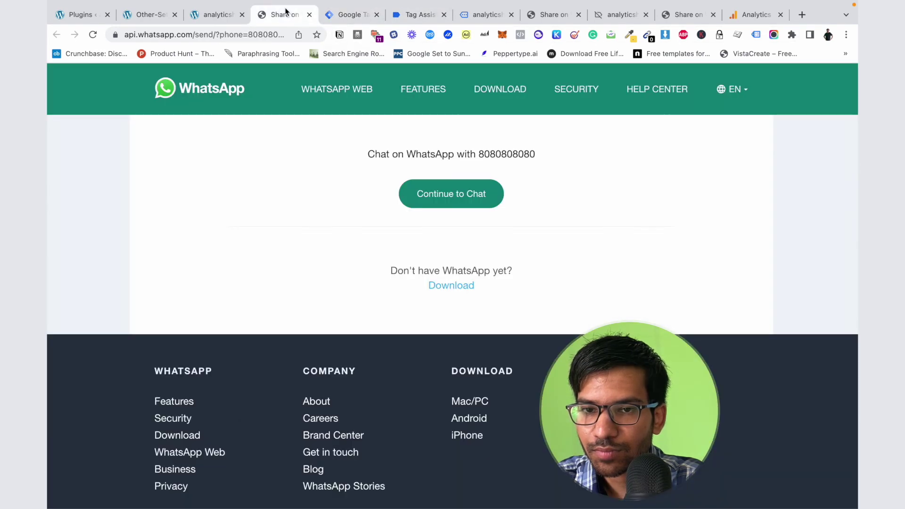
Step: Close the WhatsApp page, click the live site's floating WhatsApp button, and go to Google Analytics
key("super+w")
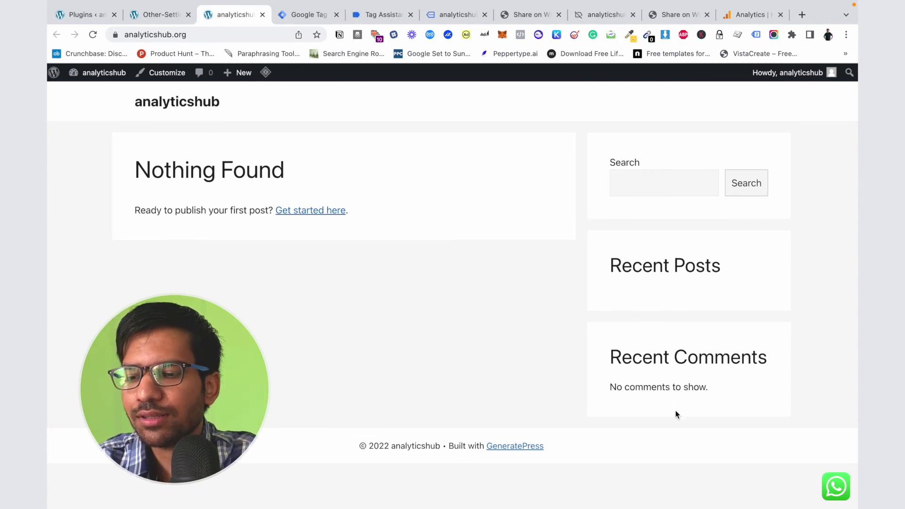
left_click(846, 479)
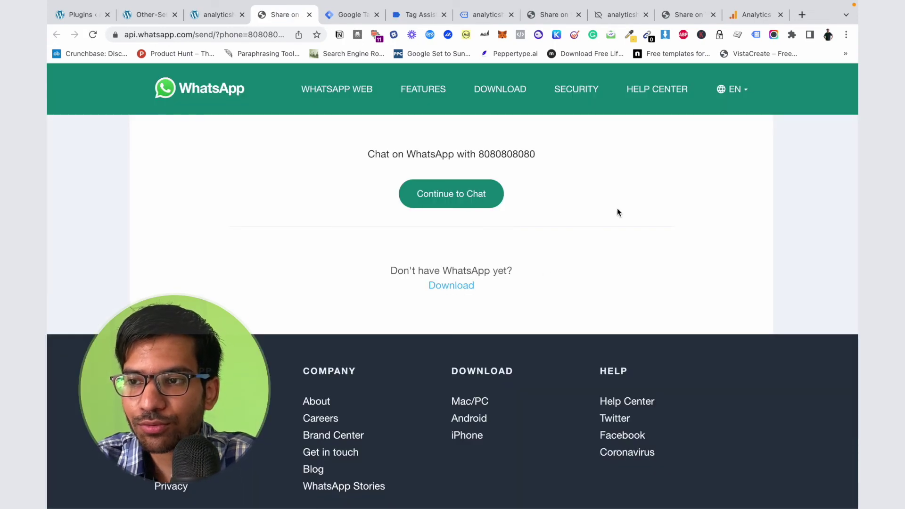
left_click(753, 15)
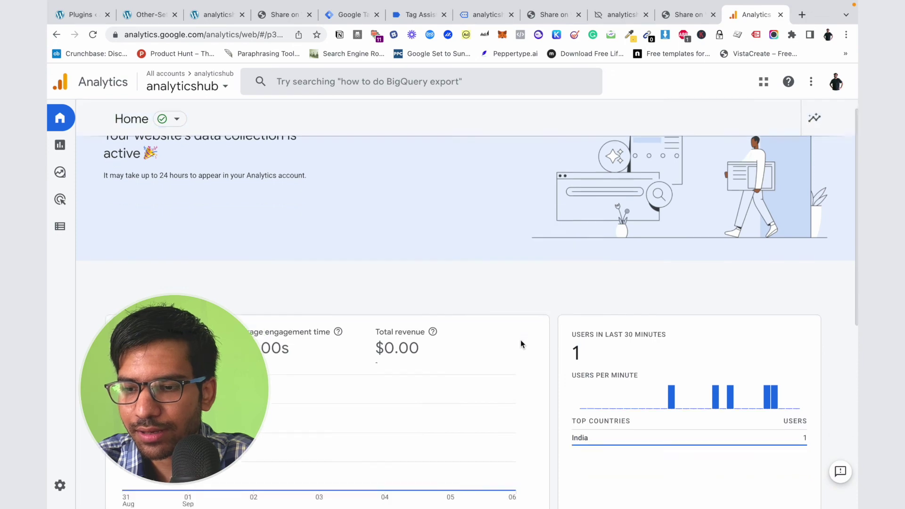
Step: In Realtime, drill into the Click to Chat event and check its number parameter
scroll(520, 340, "down", 4)
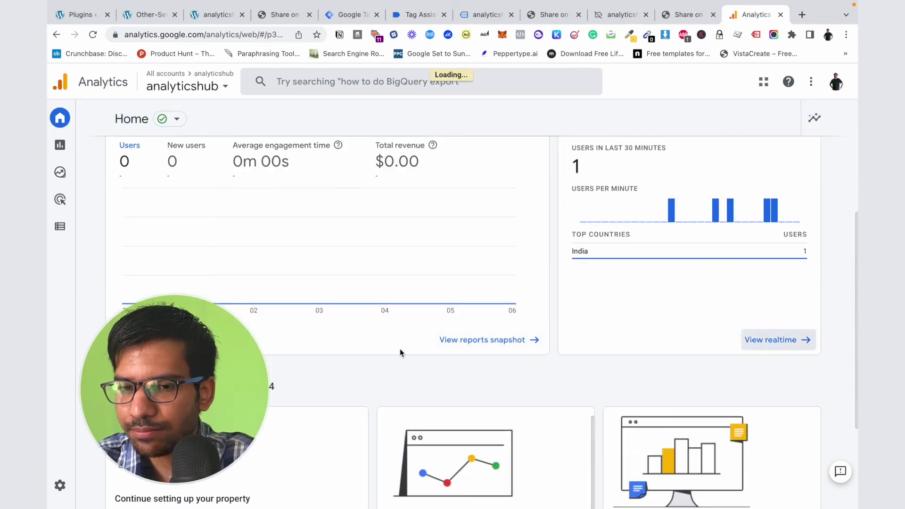
scroll(377, 350, "down", 5)
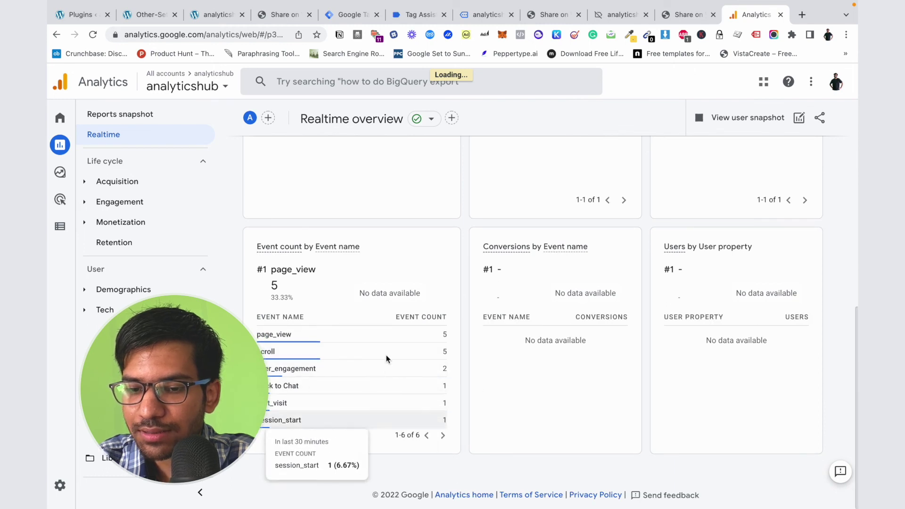
left_click(319, 387)
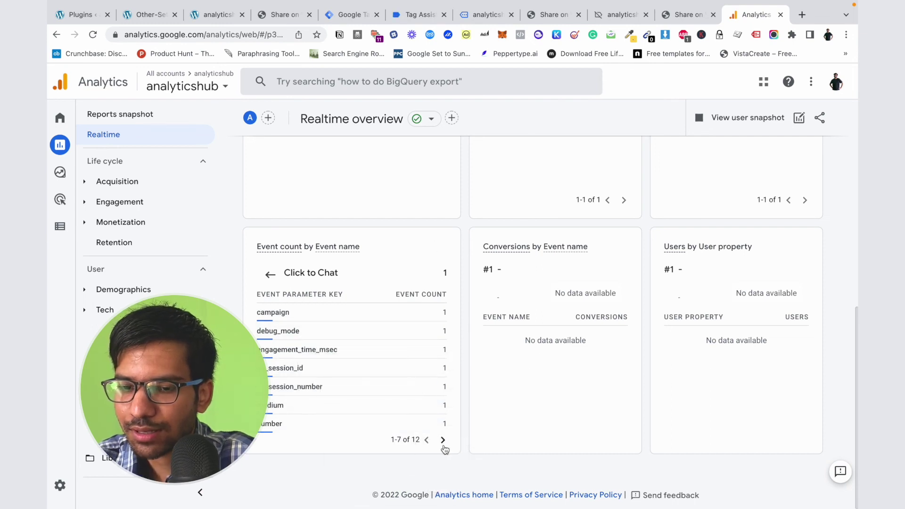
left_click(334, 425)
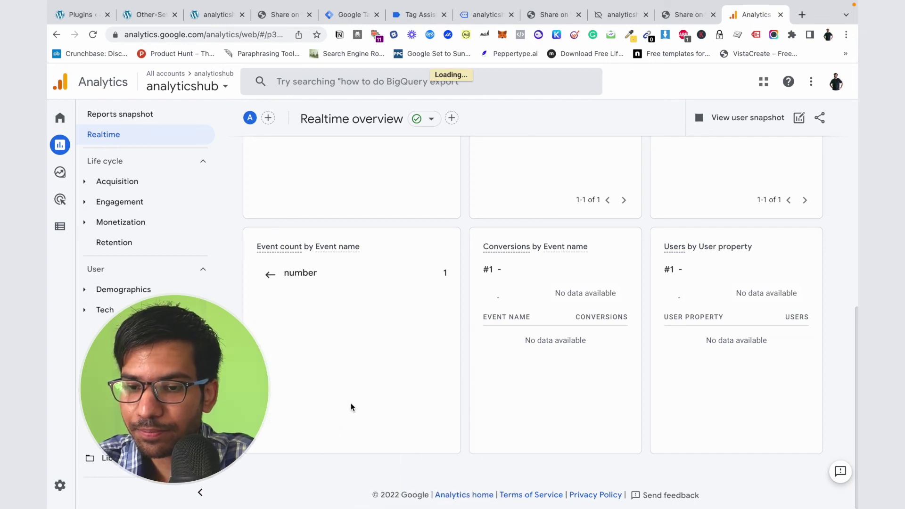
left_click(269, 280)
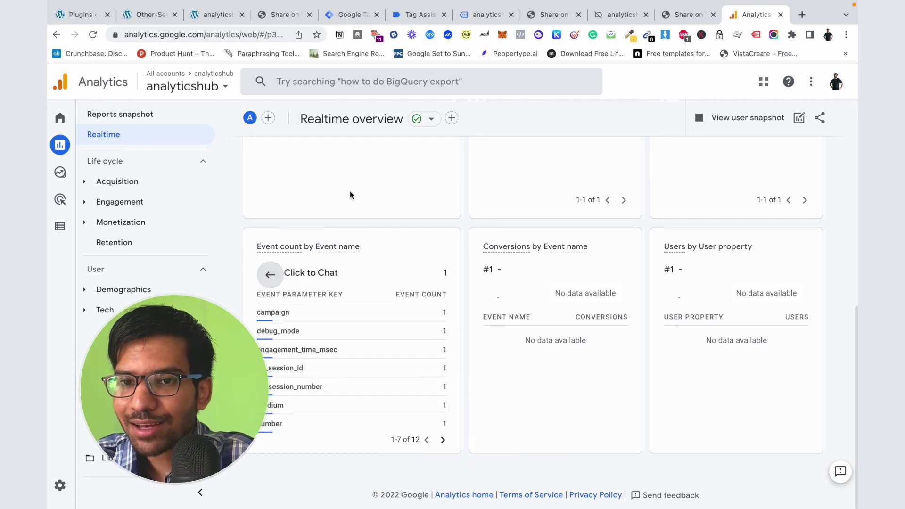
left_click(214, 15)
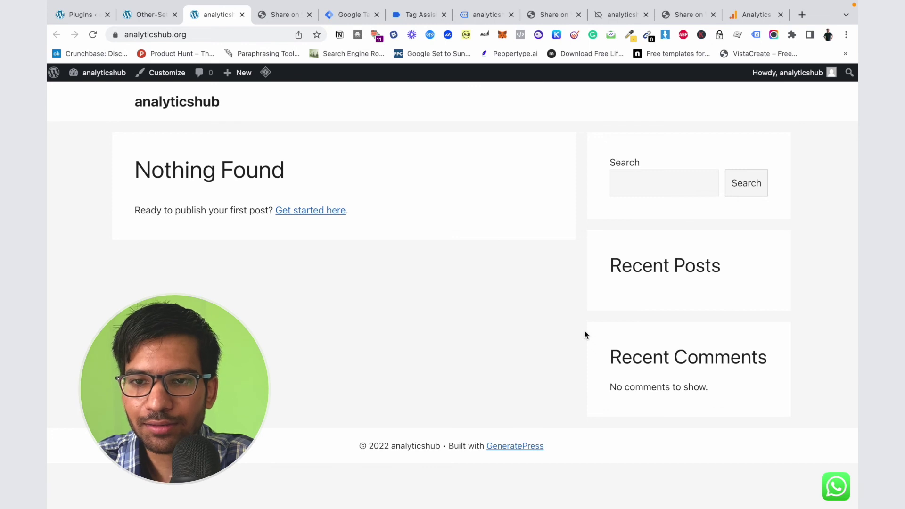
left_click(282, 15)
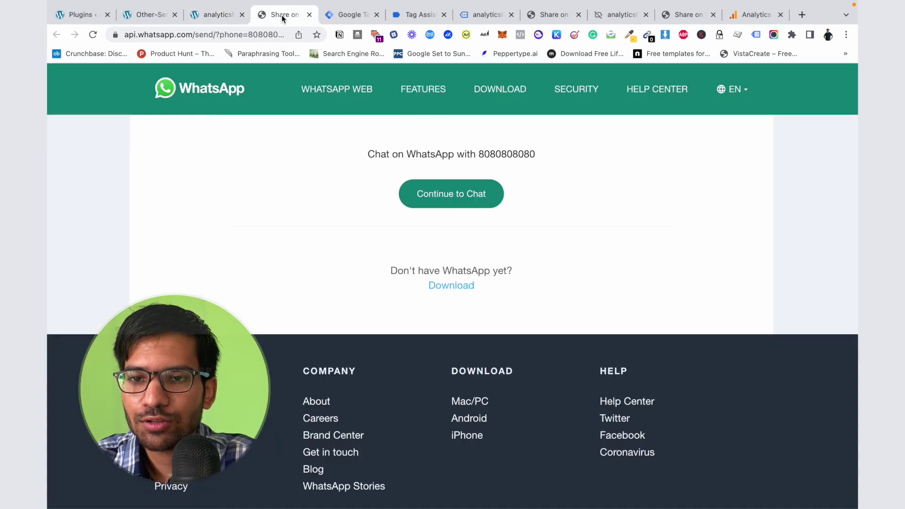
left_click(223, 19)
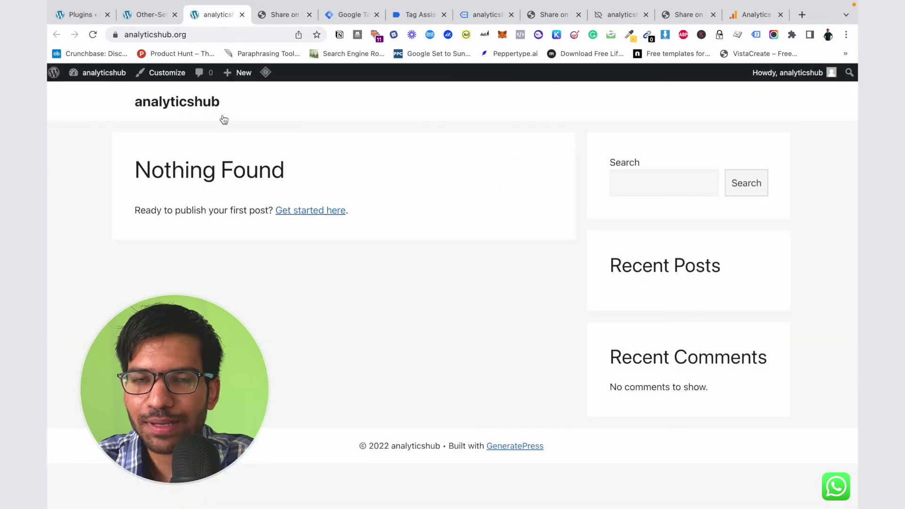